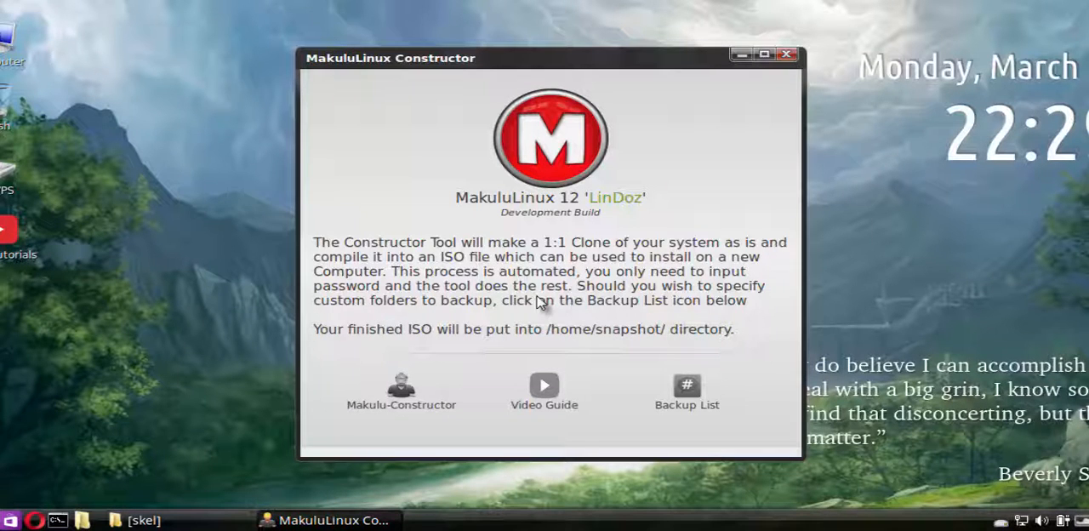
# Launch Makulu-Constructor from the Constructor window and close its terminal without entering the password
pyautogui.click(404, 393)
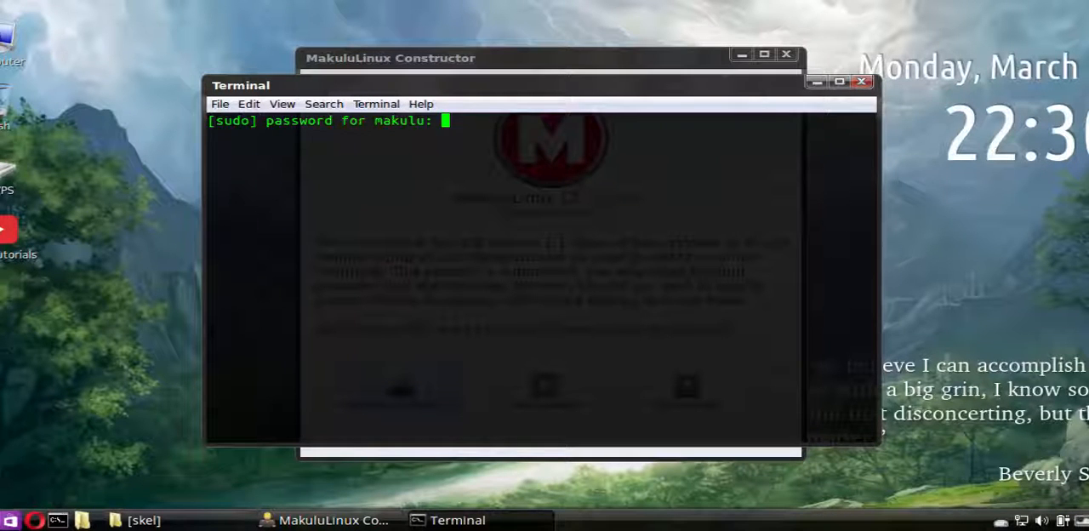
pyautogui.click(861, 81)
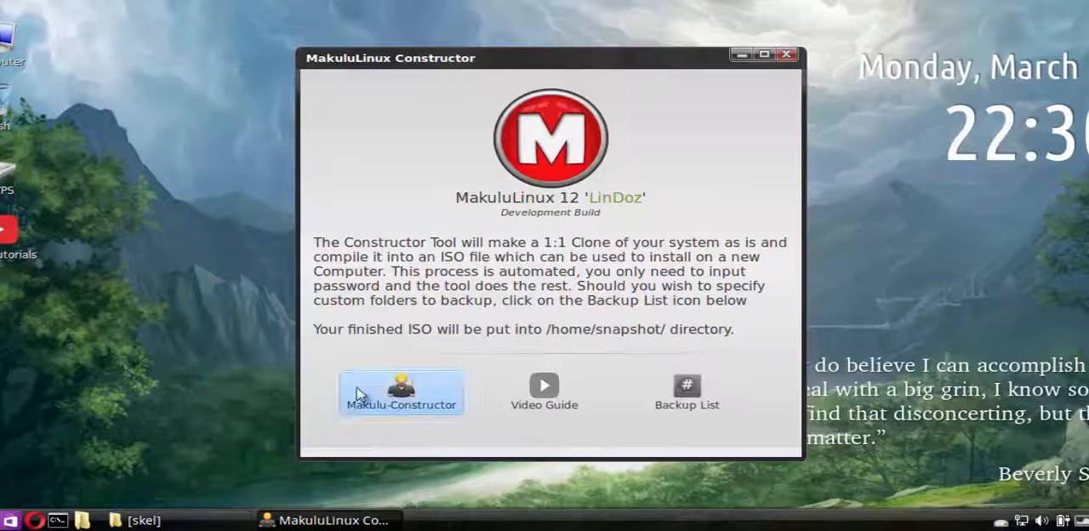
# Bring up the /etc/skel folder window and examine its standard user folders from Desktop to Videos
pyautogui.click(179, 521)
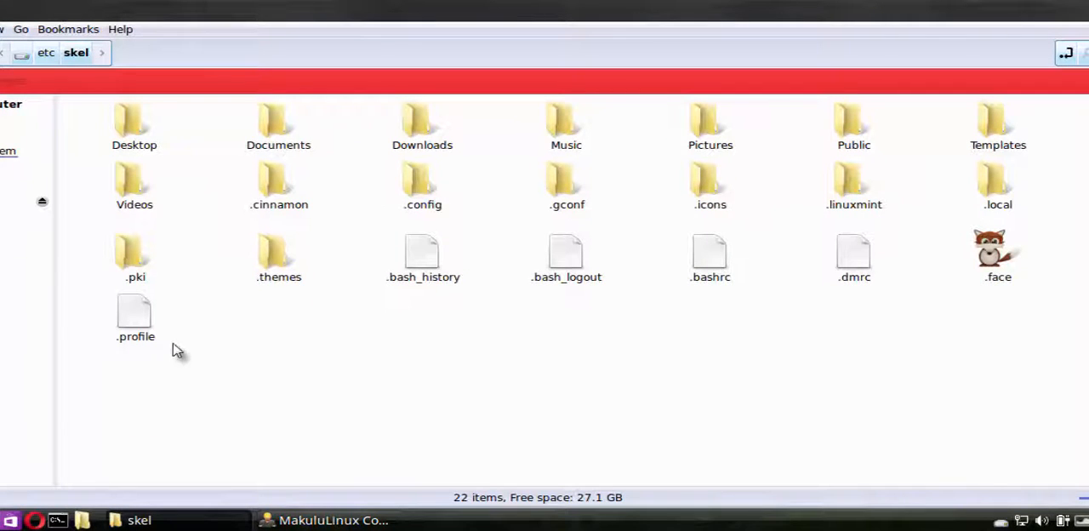
pyautogui.moveTo(134, 402); pyautogui.dragTo(1046, 132)
pyautogui.click(880, 309)
pyautogui.click(126, 189)
pyautogui.keyDown('shift'); pyautogui.click(128, 138); pyautogui.keyUp('shift')
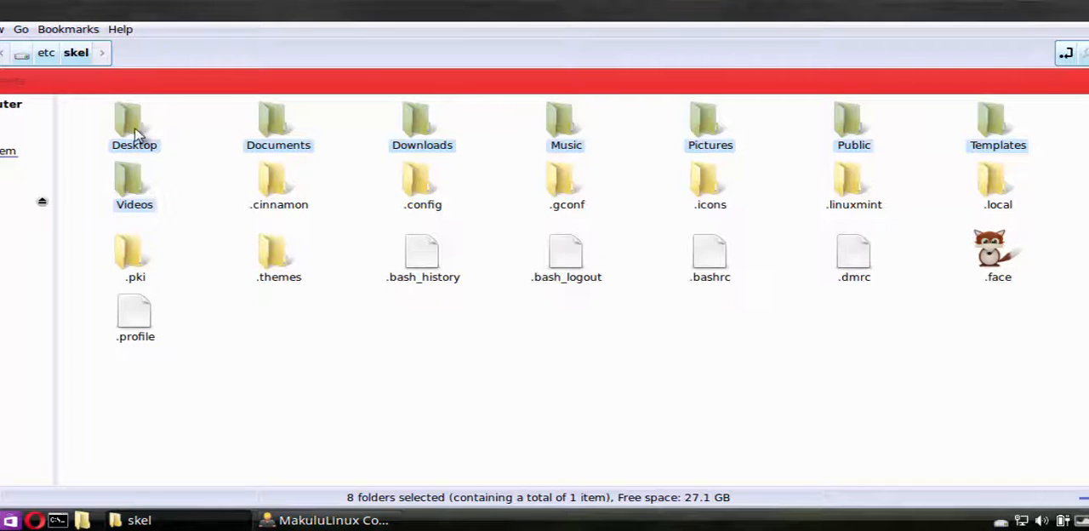
pyautogui.click(310, 354)
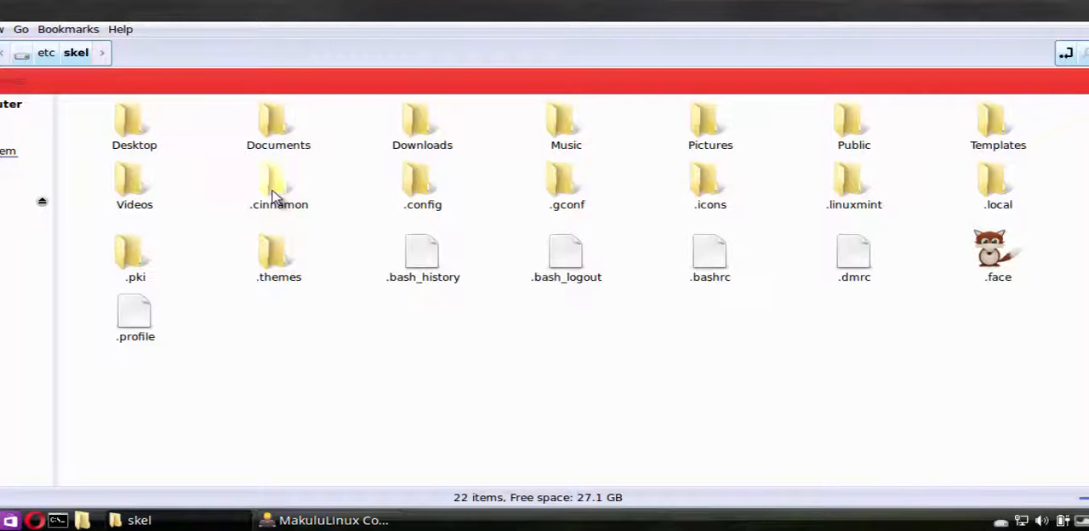
# Examine the hidden folders and files in /etc/skel, from .cinnamon through .profile
pyautogui.click(274, 191)
pyautogui.click(421, 185)
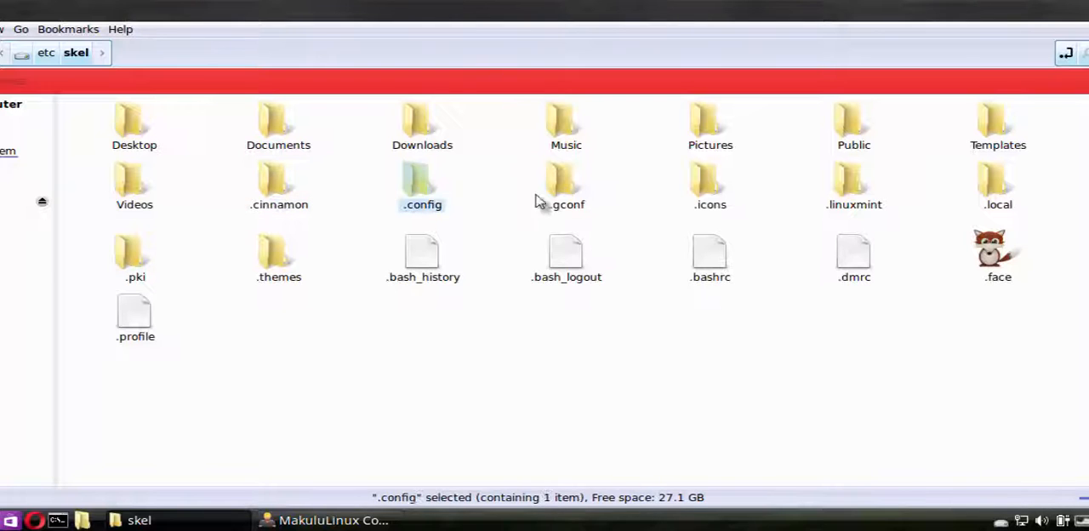
pyautogui.click(568, 189)
pyautogui.click(701, 188)
pyautogui.click(843, 186)
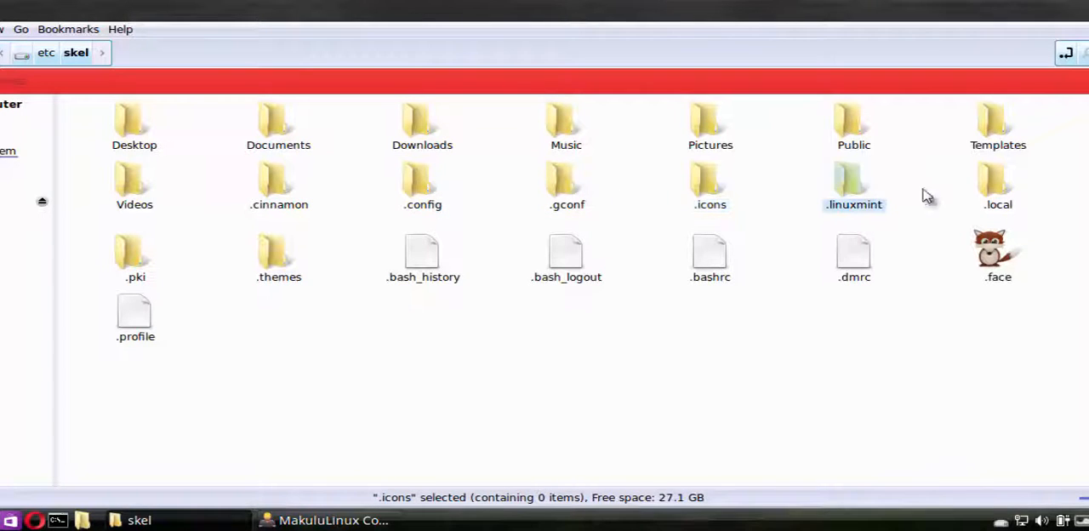
pyautogui.click(994, 194)
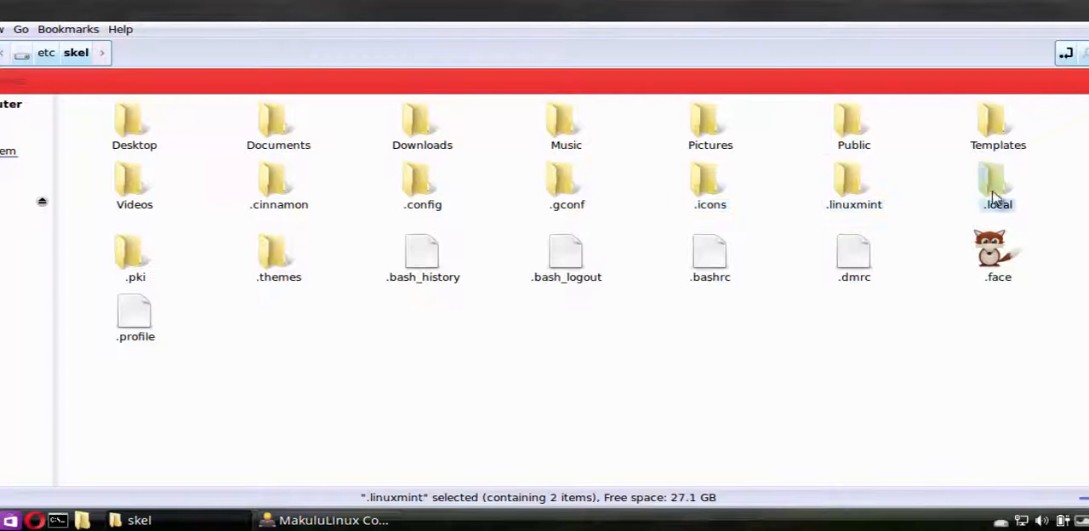
pyautogui.click(152, 261)
pyautogui.click(264, 268)
pyautogui.moveTo(406, 321); pyautogui.dragTo(885, 255)
pyautogui.click(127, 336)
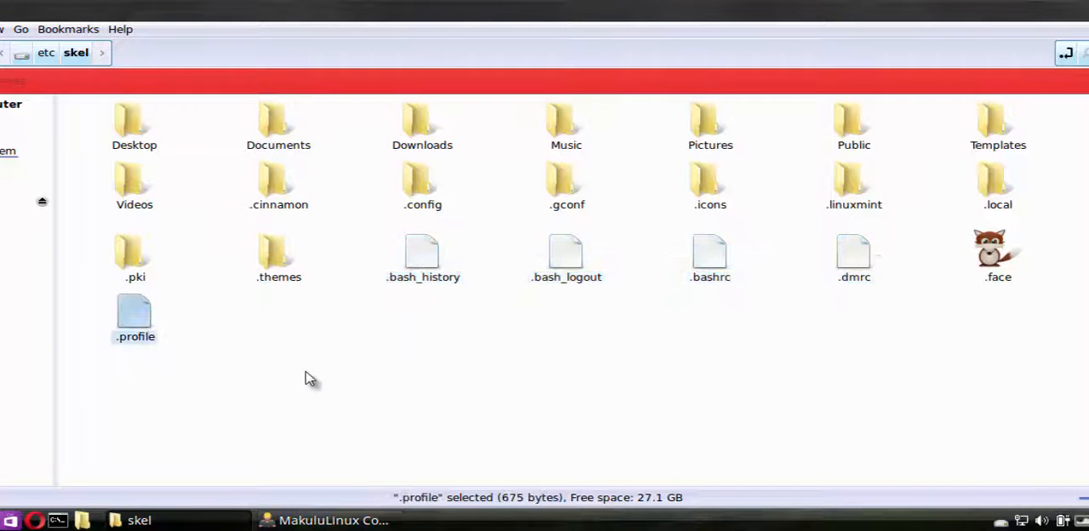
pyautogui.click(430, 319)
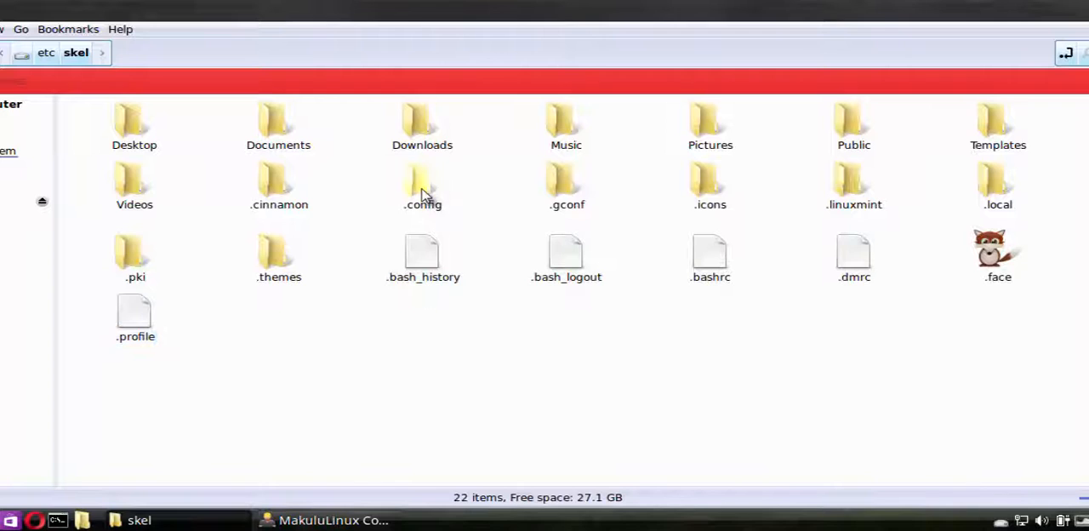
# View the contents of the .config folder inside /etc/skel and return to the skel folder
pyautogui.doubleClick(423, 192)
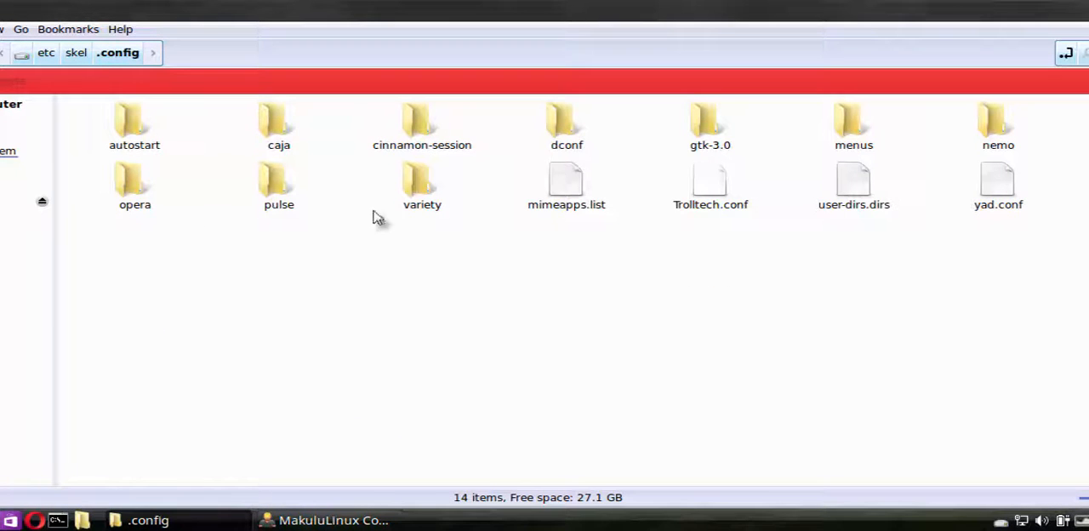
pyautogui.click(49, 52)
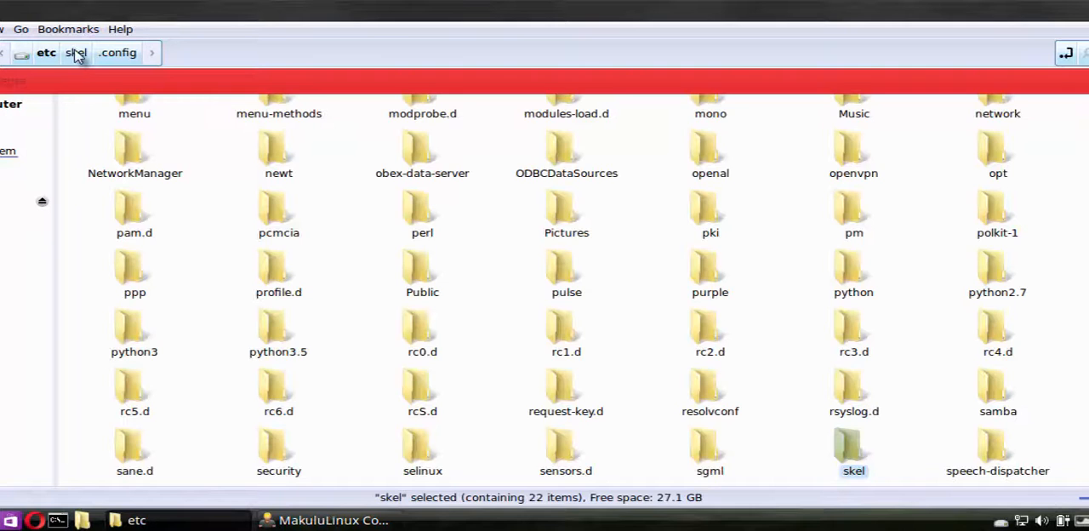
pyautogui.click(76, 53)
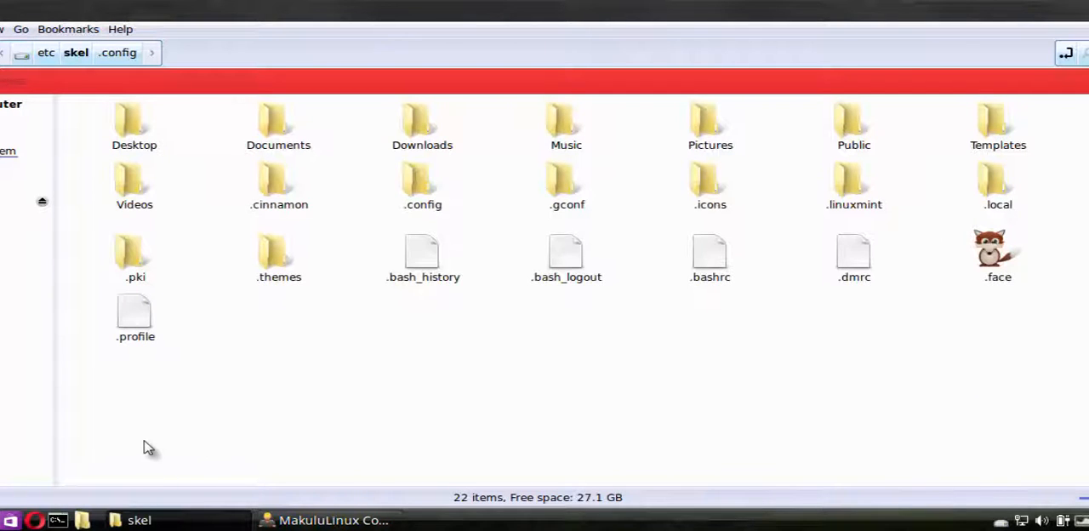
# Review the full set of folders and files in /etc/skel, and minimize the folder window
pyautogui.moveTo(143, 437); pyautogui.dragTo(1043, 126)
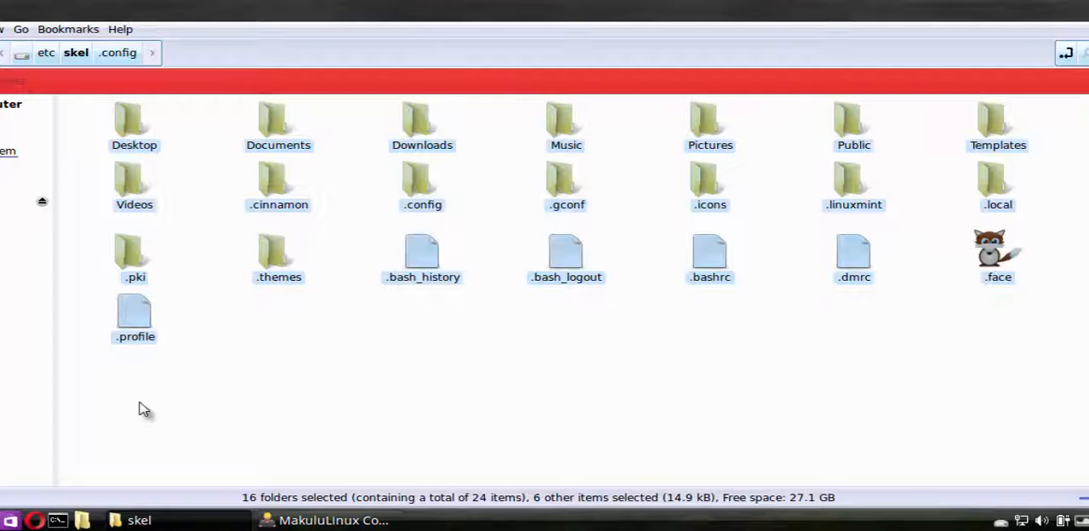
pyautogui.moveTo(139, 398); pyautogui.dragTo(1030, 138)
pyautogui.moveTo(1052, 369); pyautogui.dragTo(87, 111)
pyautogui.moveTo(134, 411); pyautogui.dragTo(1053, 124)
pyautogui.click(1068, 303)
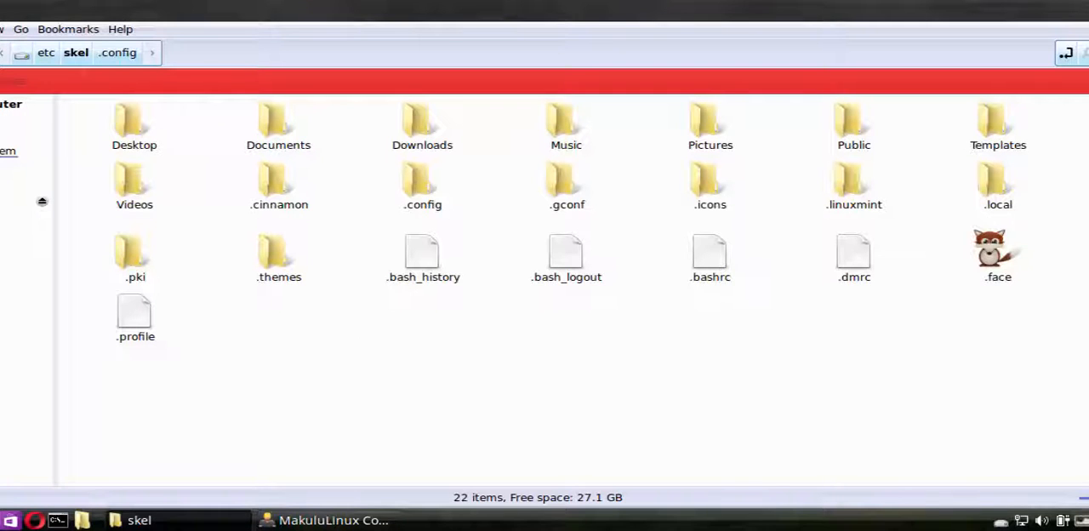
pyautogui.click(1087, 10)
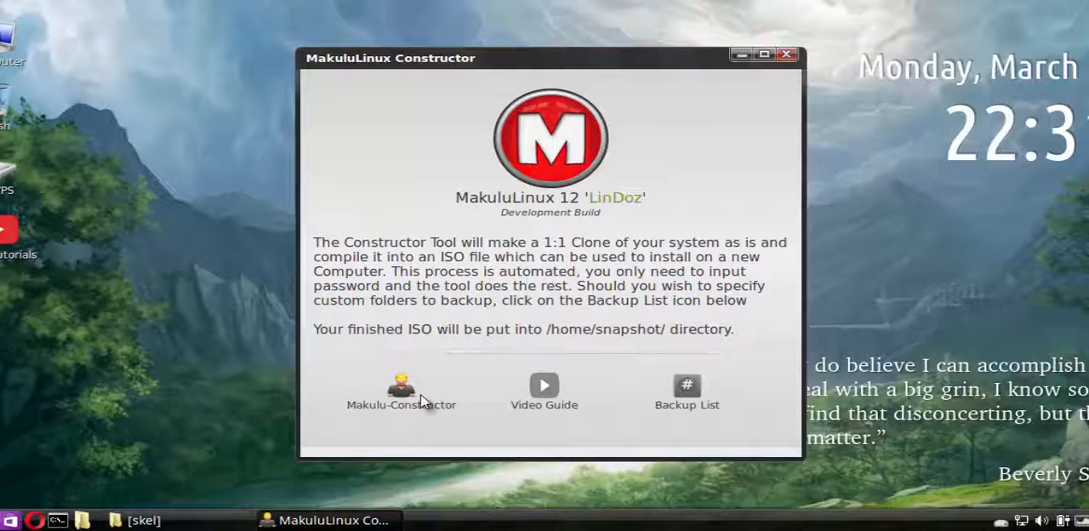
# Open the Constructor's Backup List for editing, authenticating with the administrator password
pyautogui.click(685, 394)
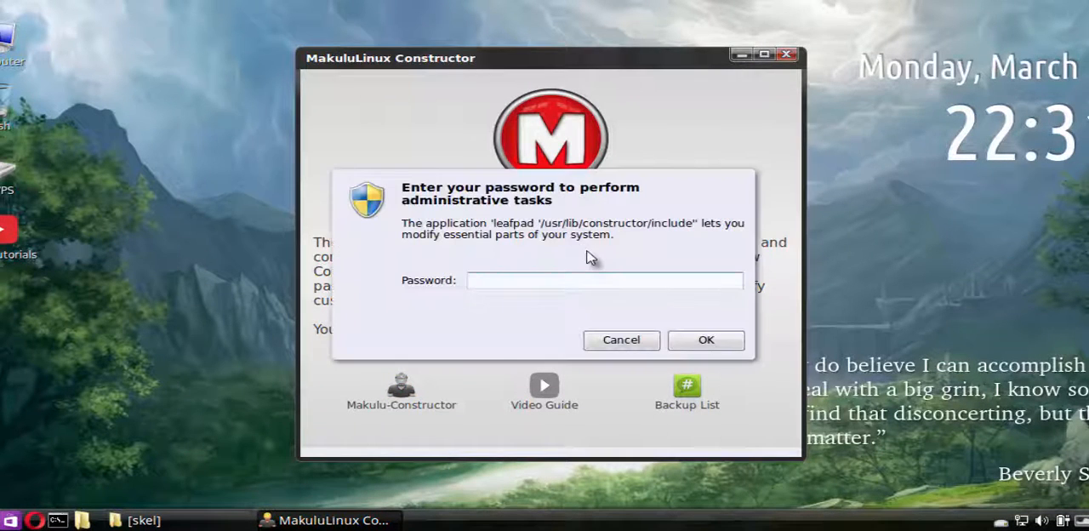
pyautogui.press('Return')
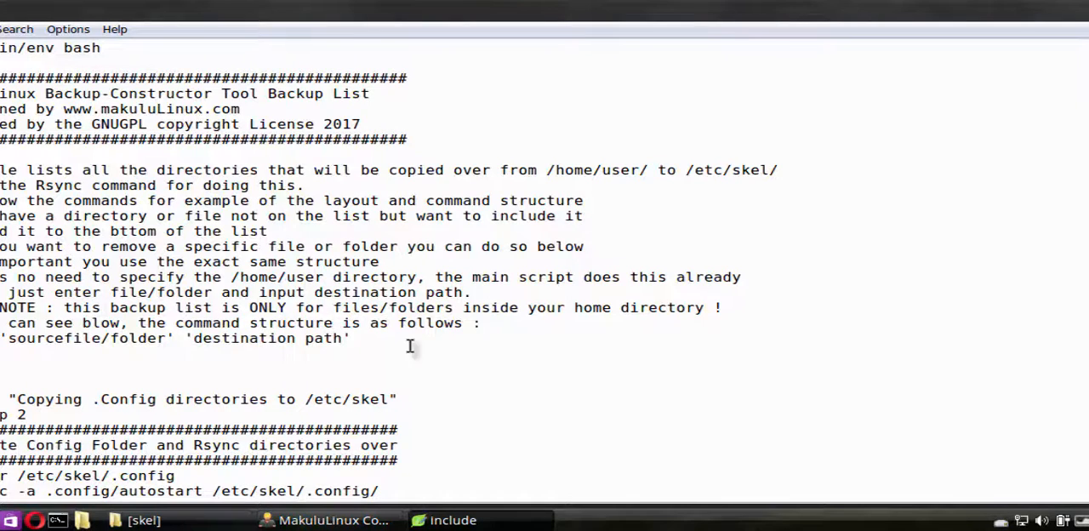
# Examine the backup list's notes on command structure and compare them with the rsync line for .config/autostart
pyautogui.scroll(-7, 533, 329)
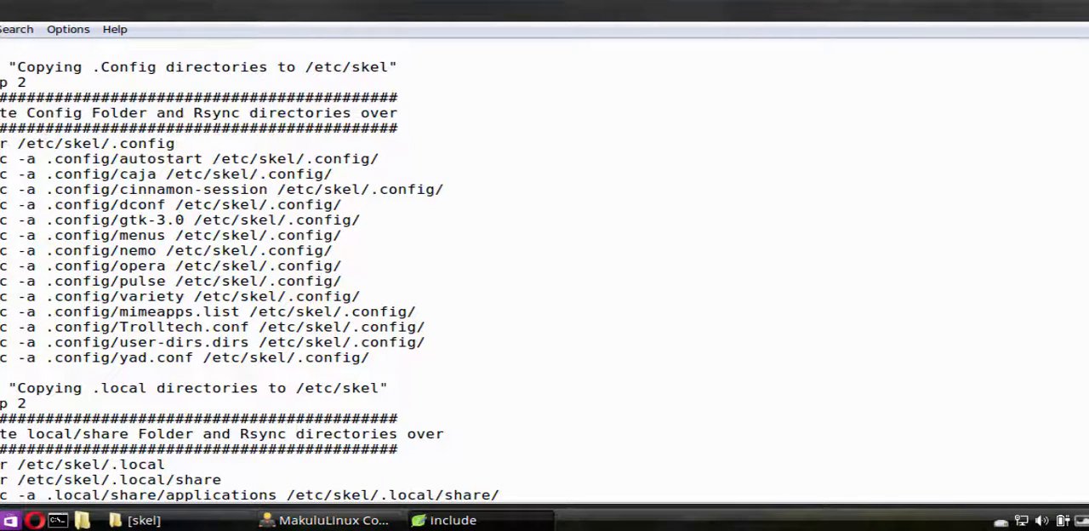
pyautogui.moveTo(2, 161); pyautogui.dragTo(476, 157)
pyautogui.click(522, 156)
pyautogui.scroll(5, 536, 166)
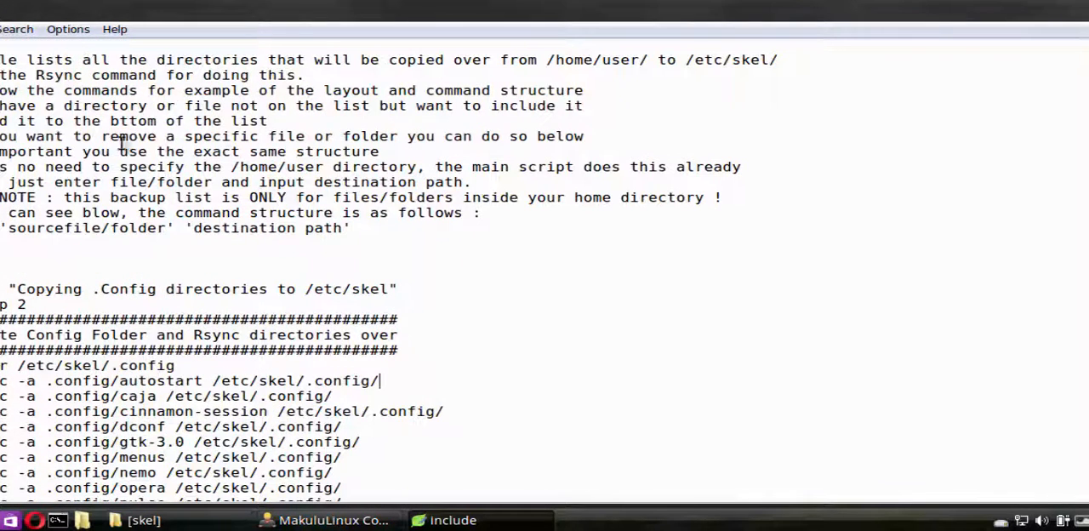
pyautogui.moveTo(2, 228); pyautogui.dragTo(344, 236)
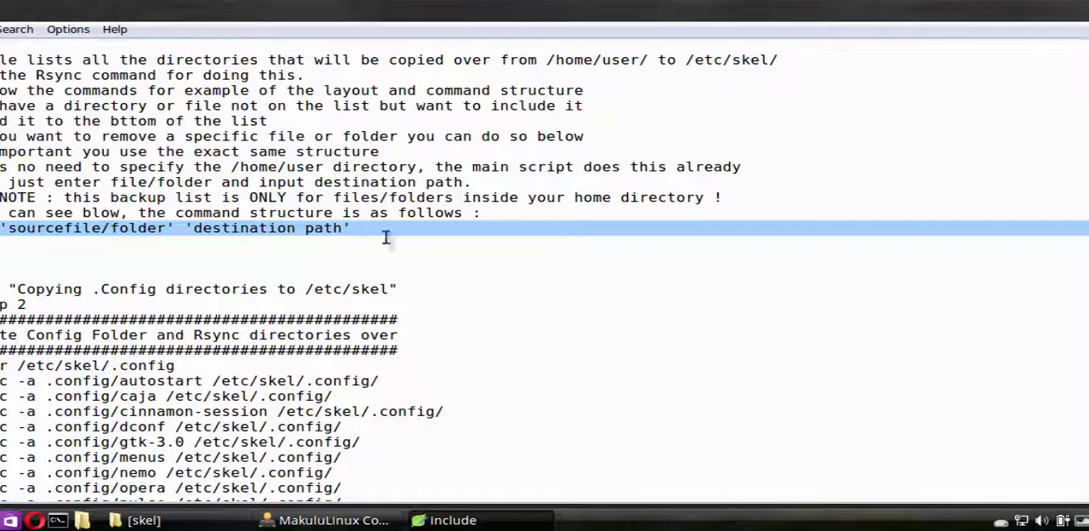
pyautogui.scroll(-6, 529, 304)
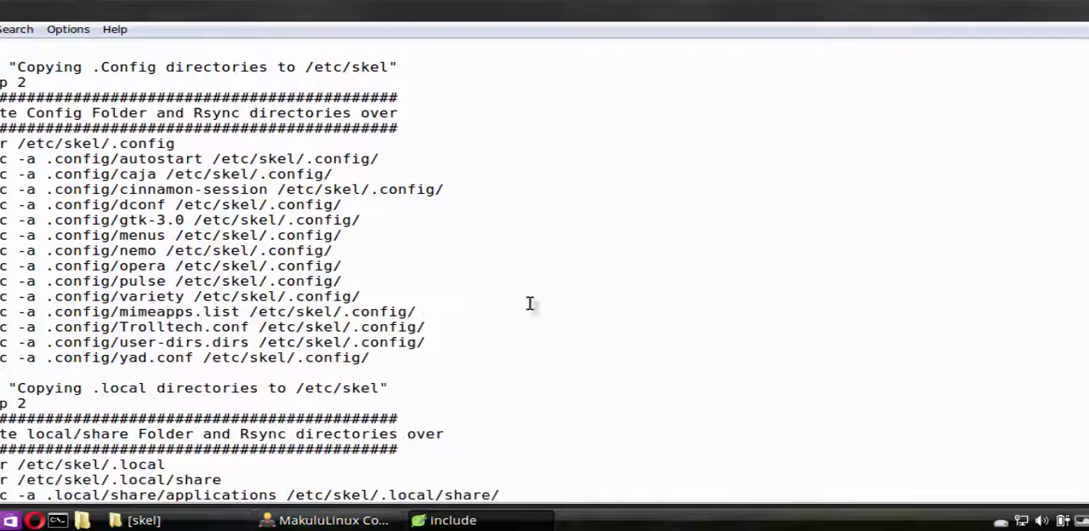
pyautogui.scroll(7, 298, 186)
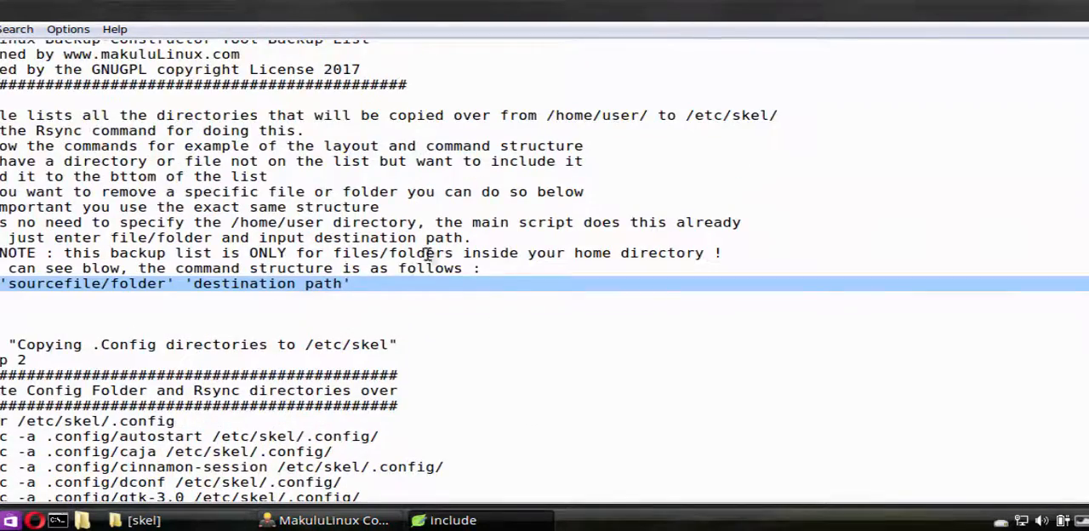
pyautogui.scroll(-6, 505, 285)
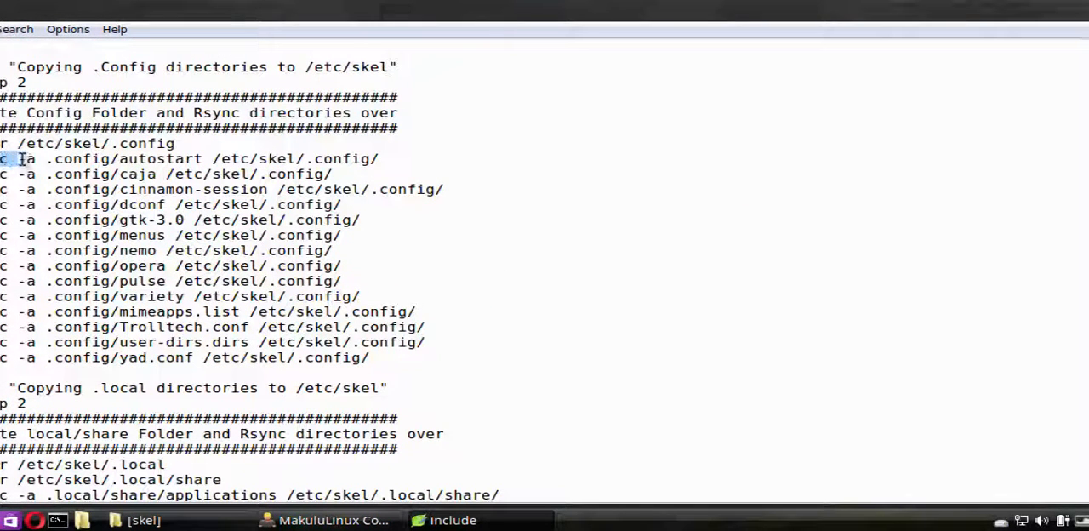
pyautogui.moveTo(25, 159); pyautogui.dragTo(377, 159)
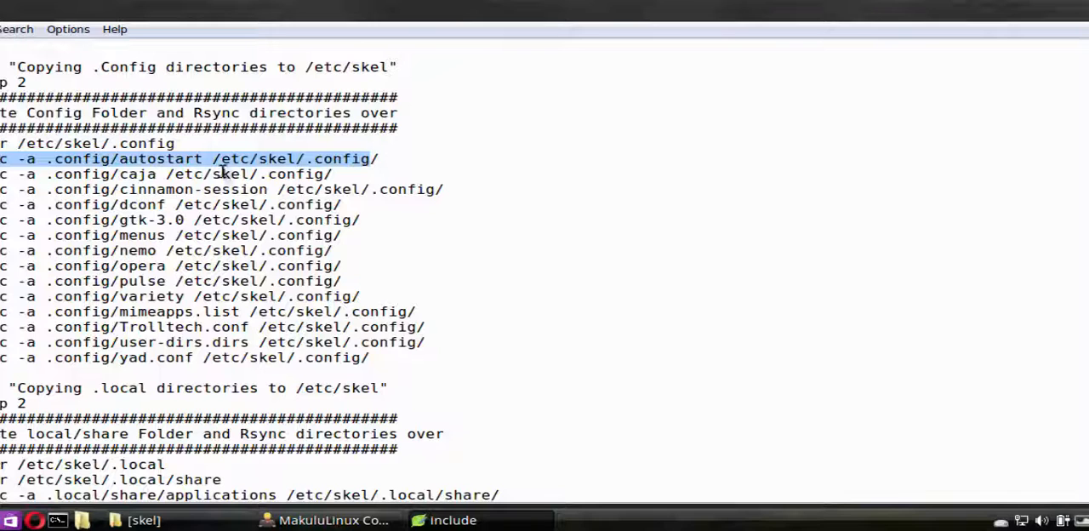
# Try prefixing the .config/autostart source path with /home/user/, and remove the prefix again
pyautogui.click(49, 160)
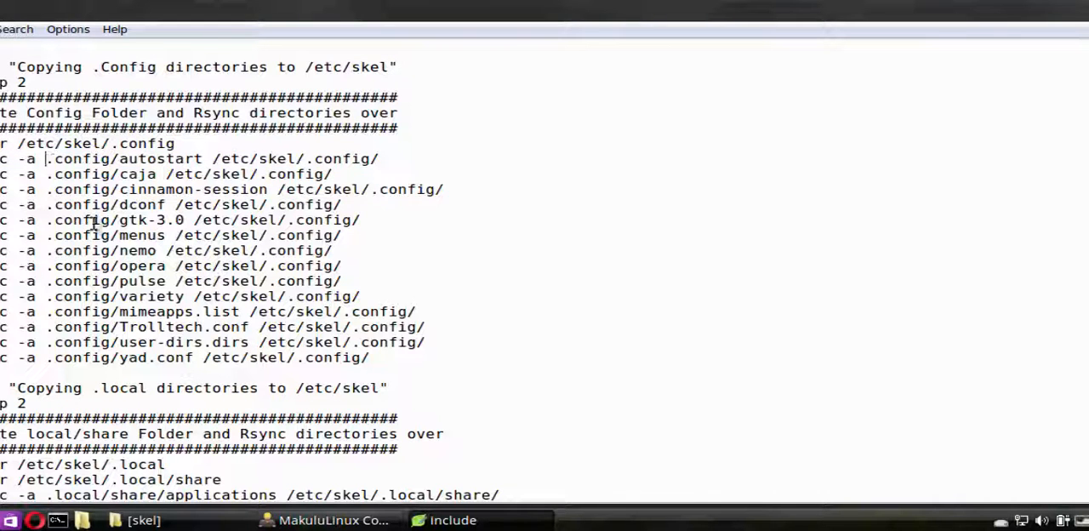
pyautogui.write('/home/')
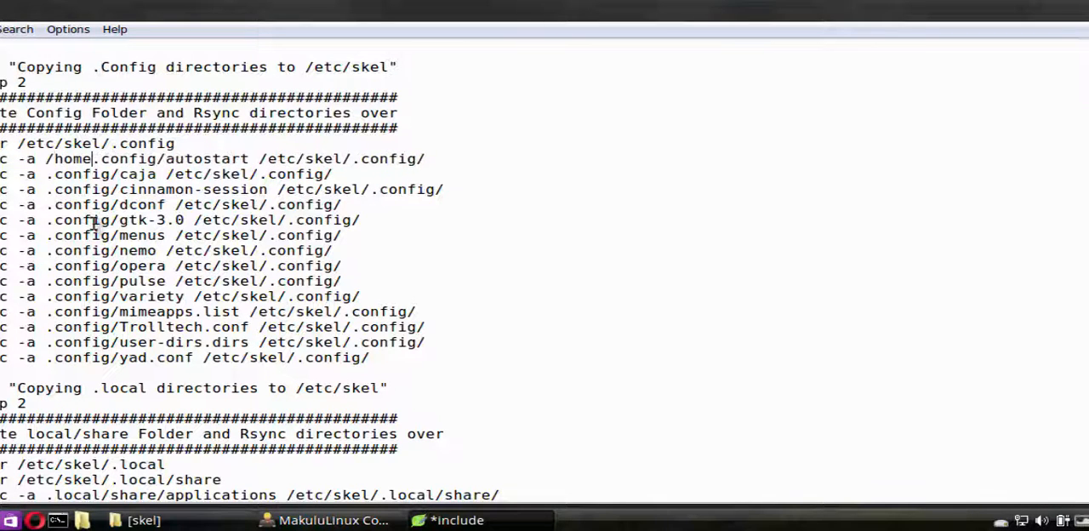
pyautogui.write('user/')
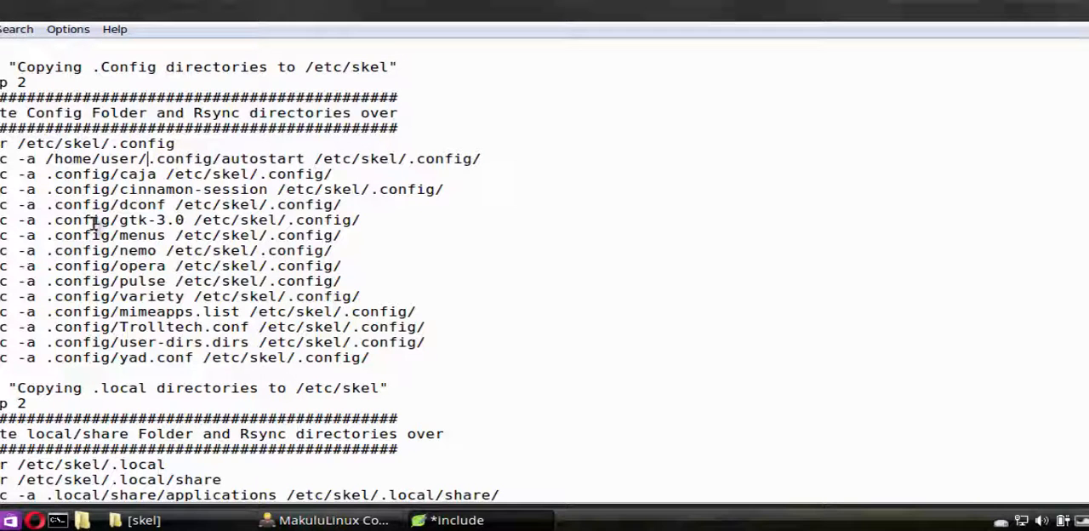
pyautogui.press('BackSpace')
pyautogui.press('BackSpace')
pyautogui.press('BackSpace')
pyautogui.press('BackSpace')
pyautogui.press('BackSpace')
pyautogui.press('BackSpace')
pyautogui.press('BackSpace')
pyautogui.press('BackSpace')
pyautogui.press('BackSpace')
pyautogui.press('BackSpace')
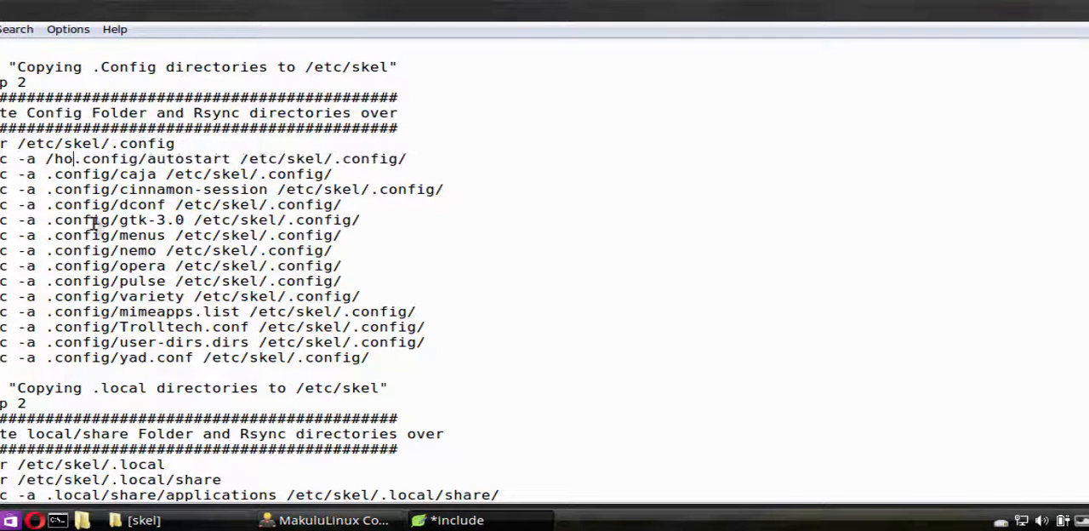
pyautogui.press('BackSpace')
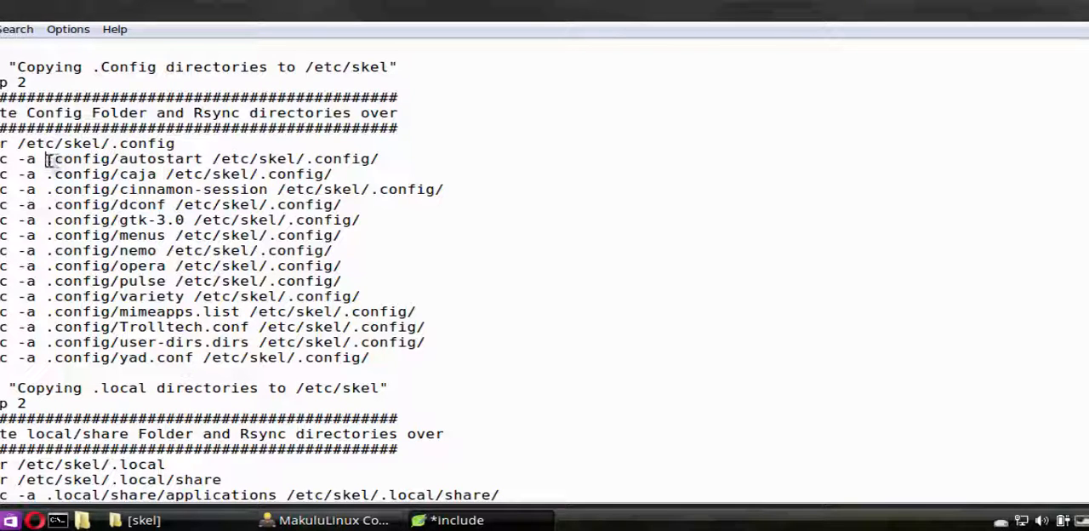
# Examine the source and destination paths in the .config/autostart rsync line, and view the .local directory entries
pyautogui.moveTo(49, 159); pyautogui.dragTo(101, 159)
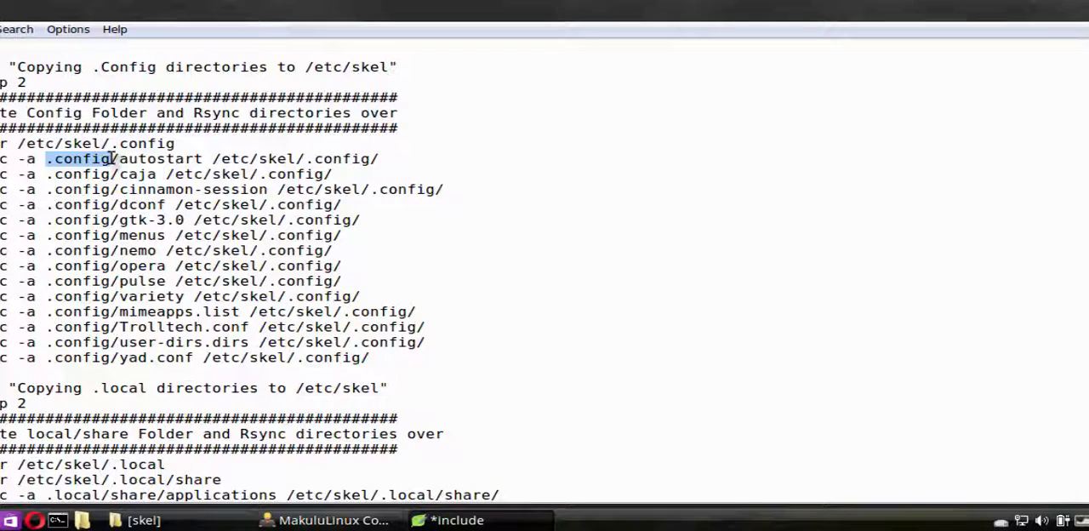
pyautogui.click(52, 160)
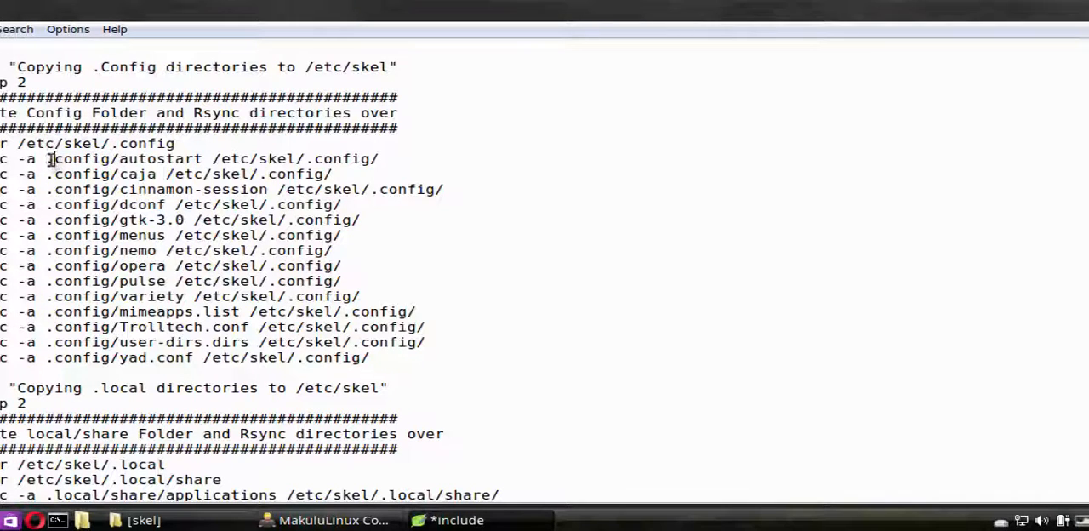
pyautogui.moveTo(52, 159); pyautogui.dragTo(312, 158)
pyautogui.click(202, 159)
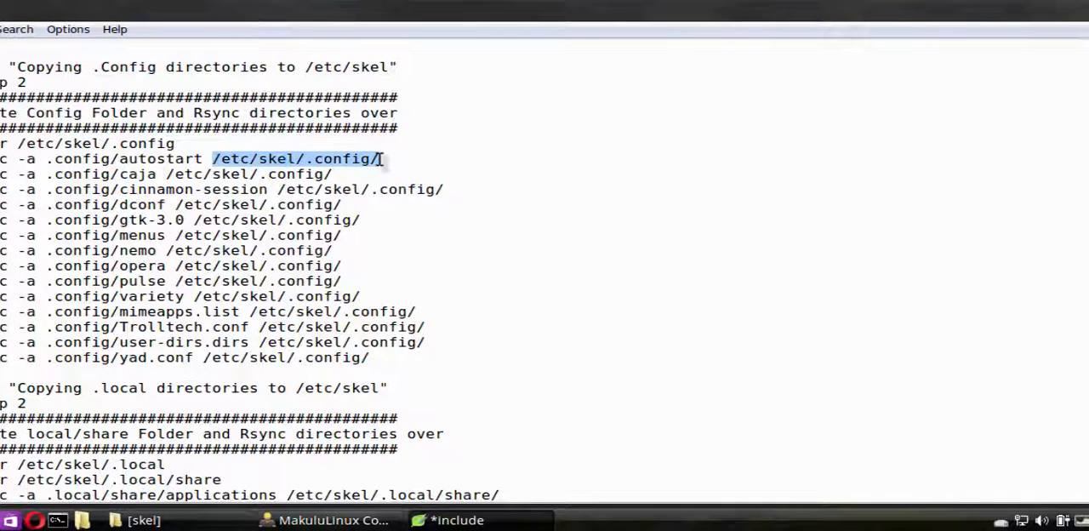
pyautogui.moveTo(128, 159); pyautogui.dragTo(202, 159)
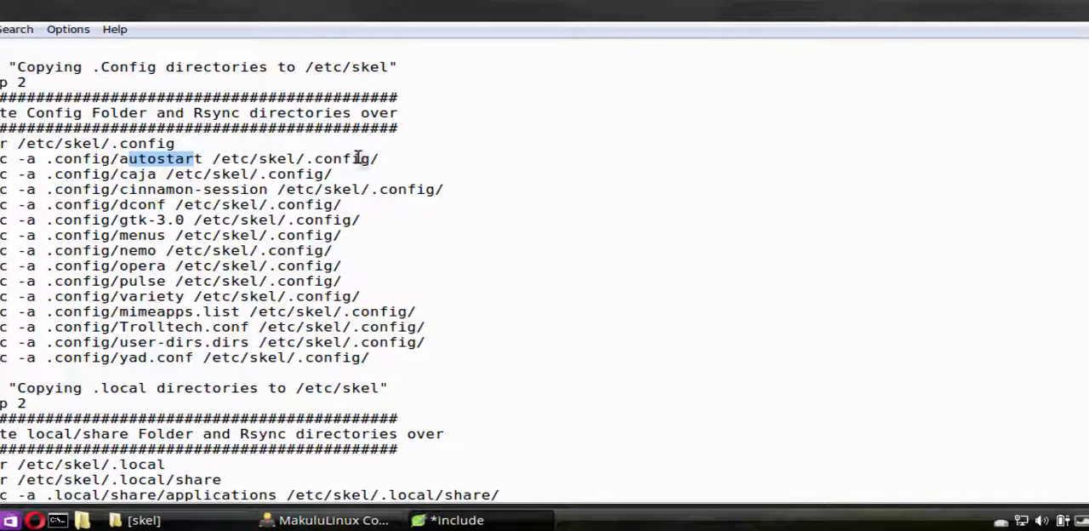
pyautogui.click(483, 251)
pyautogui.scroll(-6, 481, 250)
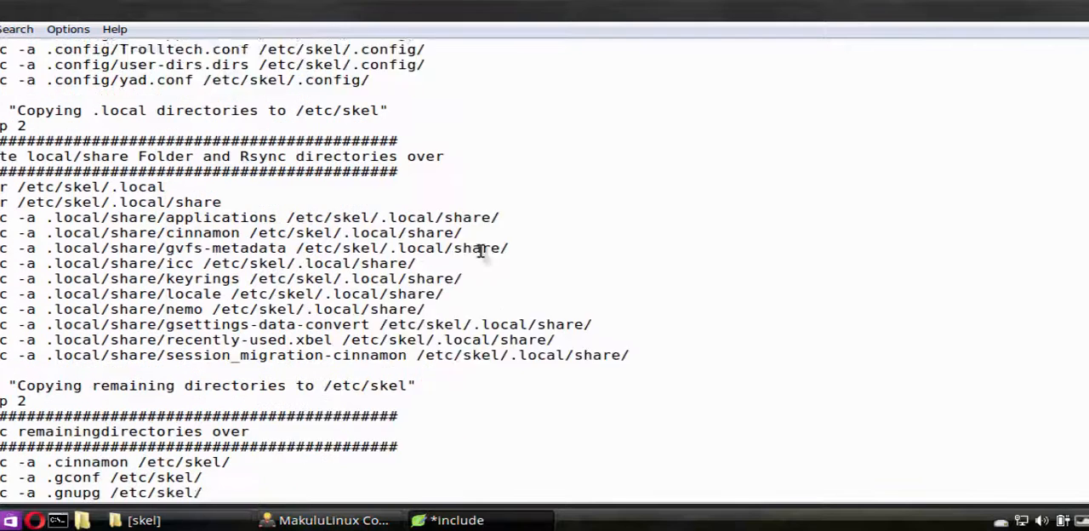
# Examine the rsync entries for the remaining directories, highlighting the source and destination paths of the .cinnamon and .mozilla lines
pyautogui.scroll(-1, 481, 250)
pyautogui.scroll(-6, 170, 209)
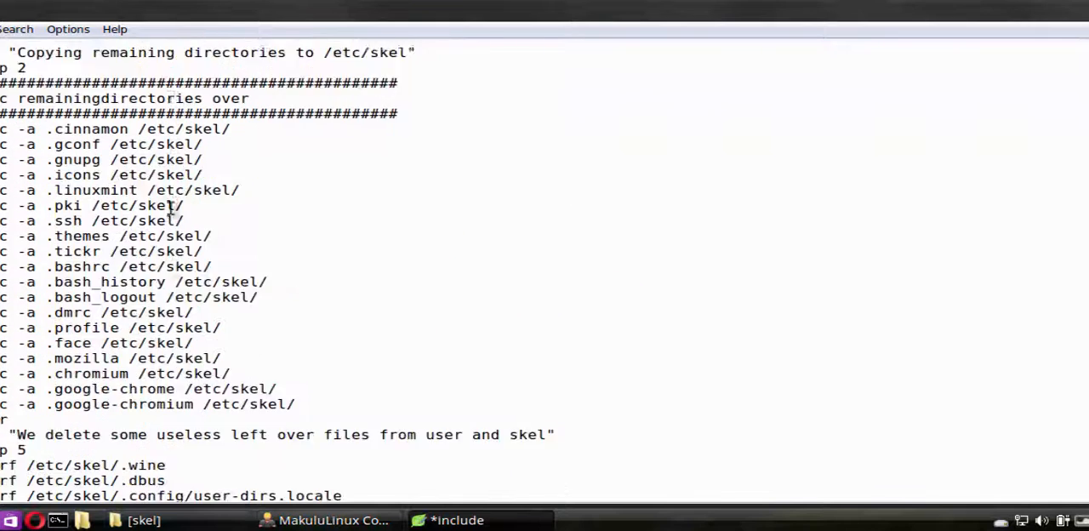
pyautogui.scroll(-1, 153, 161)
pyautogui.scroll(1, 144, 136)
pyautogui.moveTo(47, 129); pyautogui.dragTo(129, 129)
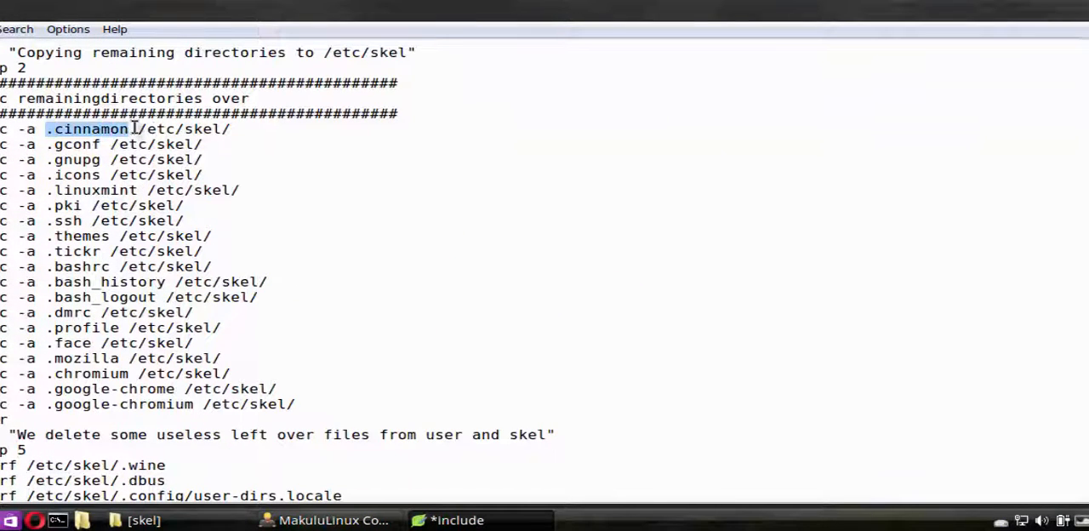
pyautogui.click(234, 130)
pyautogui.moveTo(235, 137); pyautogui.dragTo(136, 128)
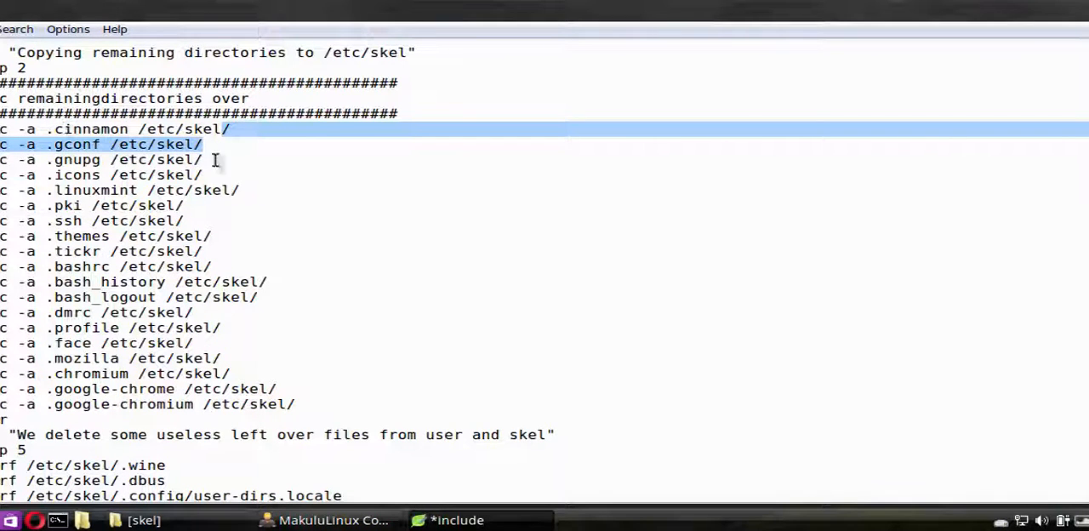
pyautogui.press('Left')
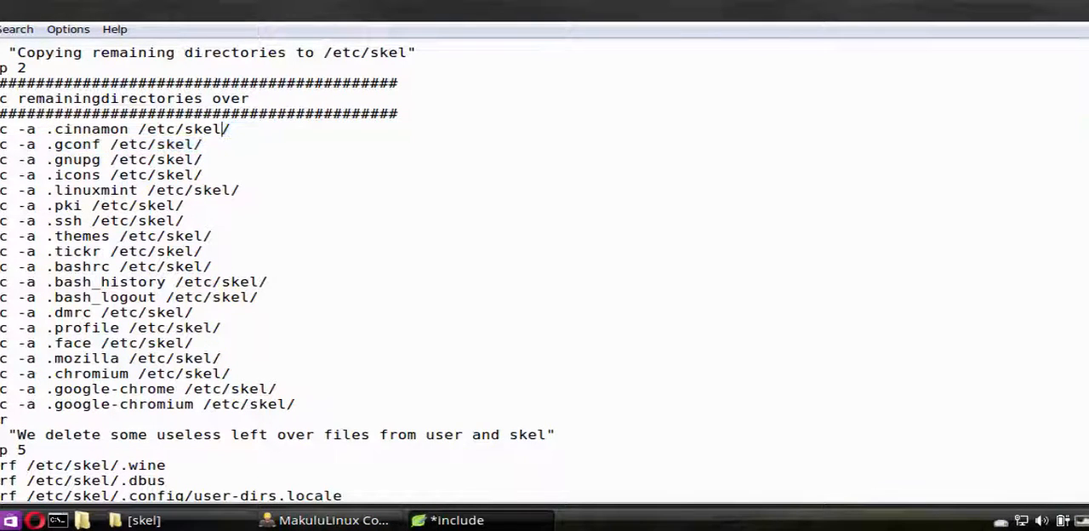
pyautogui.moveTo(0, 131); pyautogui.dragTo(330, 135)
pyautogui.scroll(-1, 344, 216)
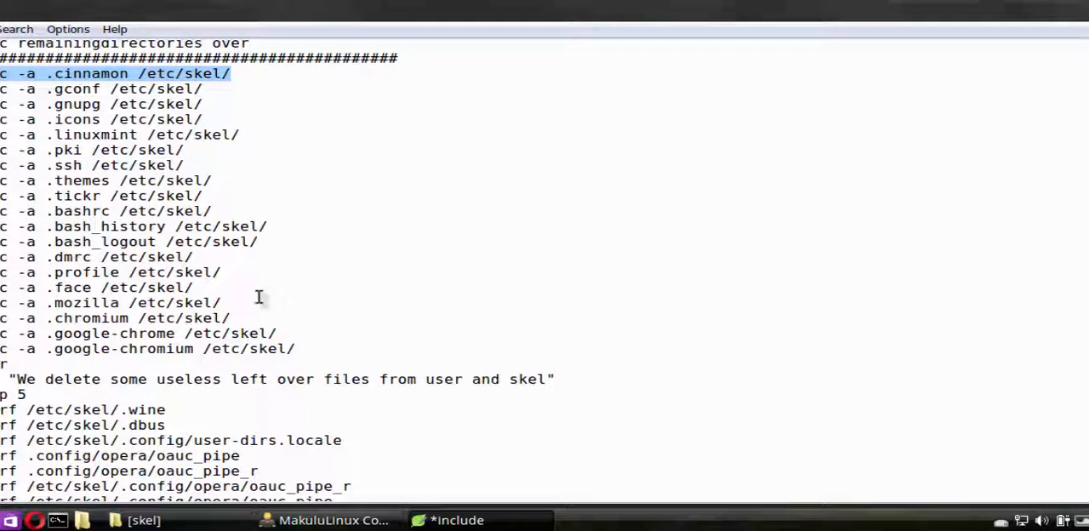
pyautogui.moveTo(222, 303); pyautogui.dragTo(7, 304)
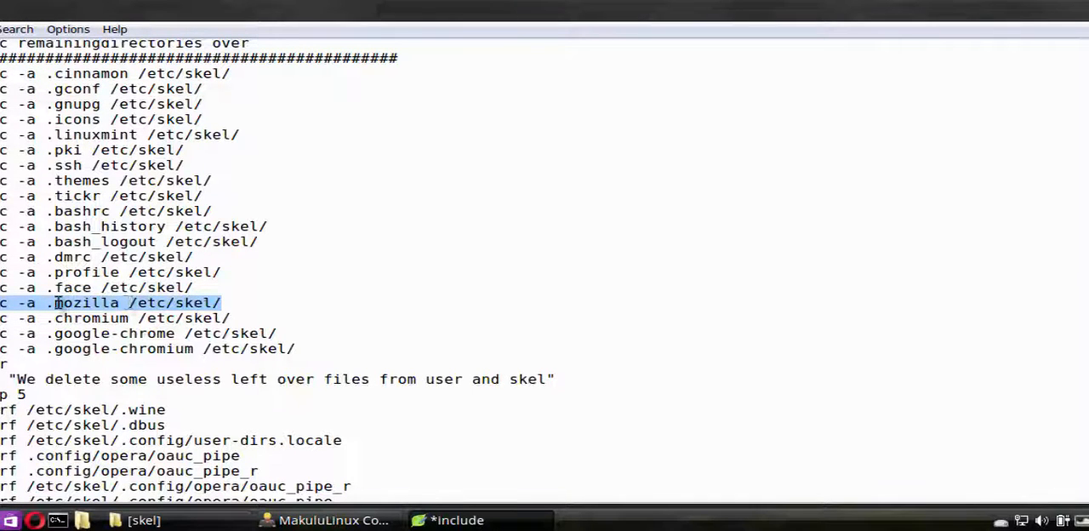
# Add a trial entry under the Custom Entries heading with source .mozilla and destination /etc/skel/.config/
pyautogui.scroll(-5, 298, 307)
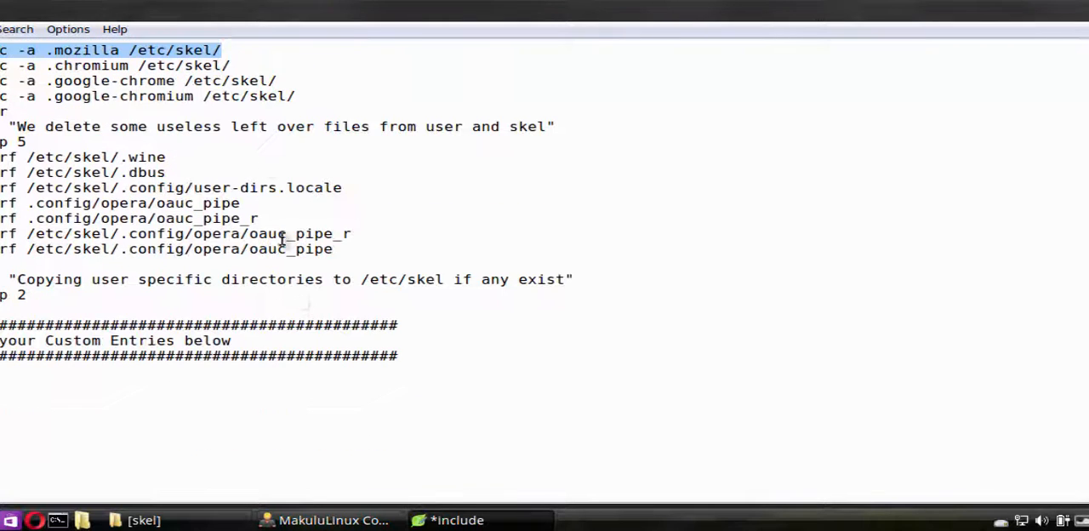
pyautogui.click(79, 375)
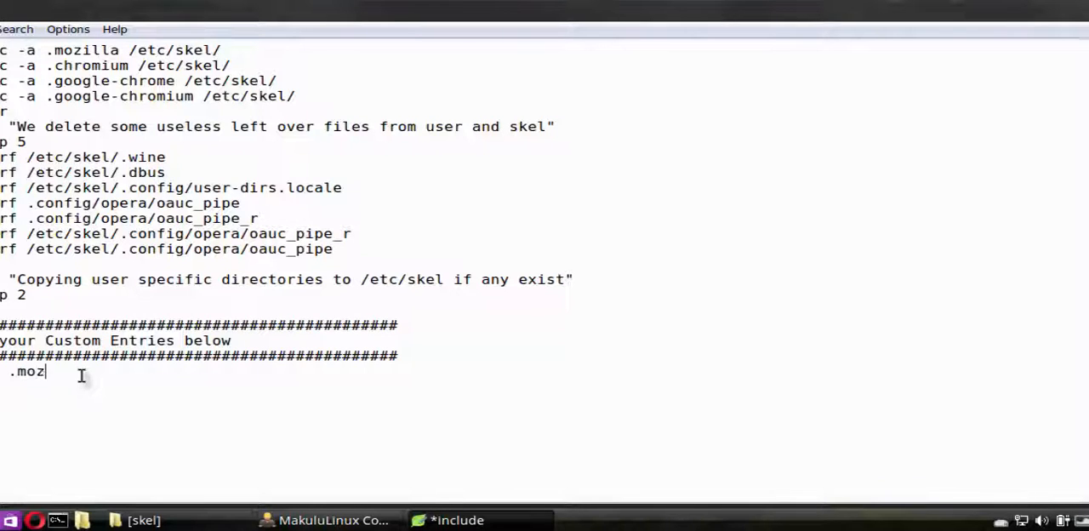
pyautogui.write('.mozilla /etc/skel')
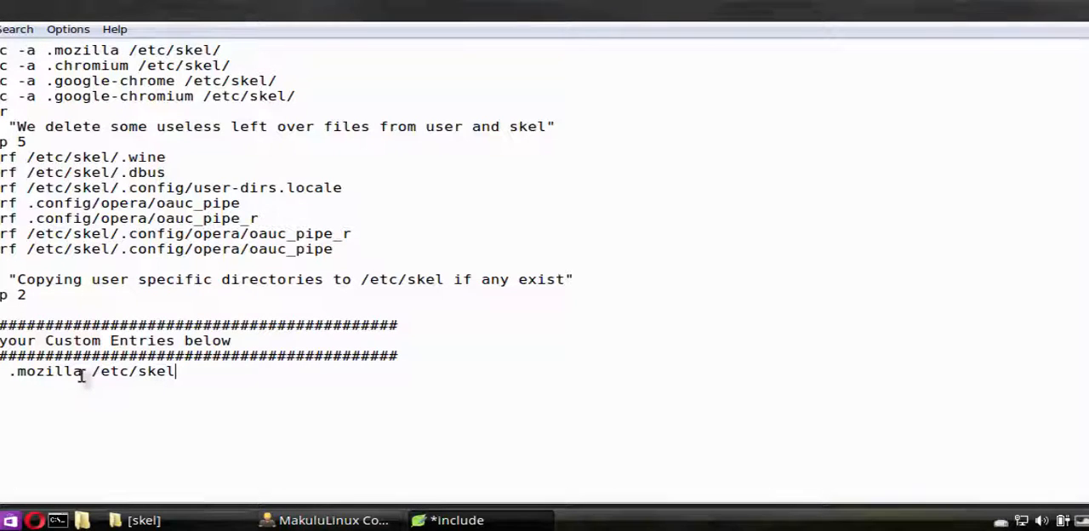
pyautogui.write('/.config/')
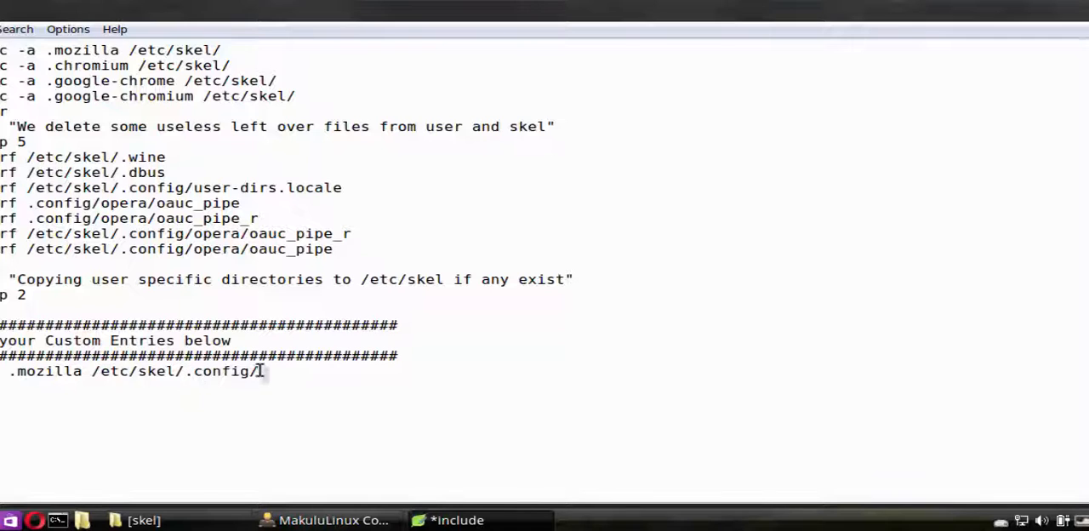
# Examine the source and destination parts of the custom .mozilla entry
pyautogui.moveTo(259, 371); pyautogui.dragTo(91, 372)
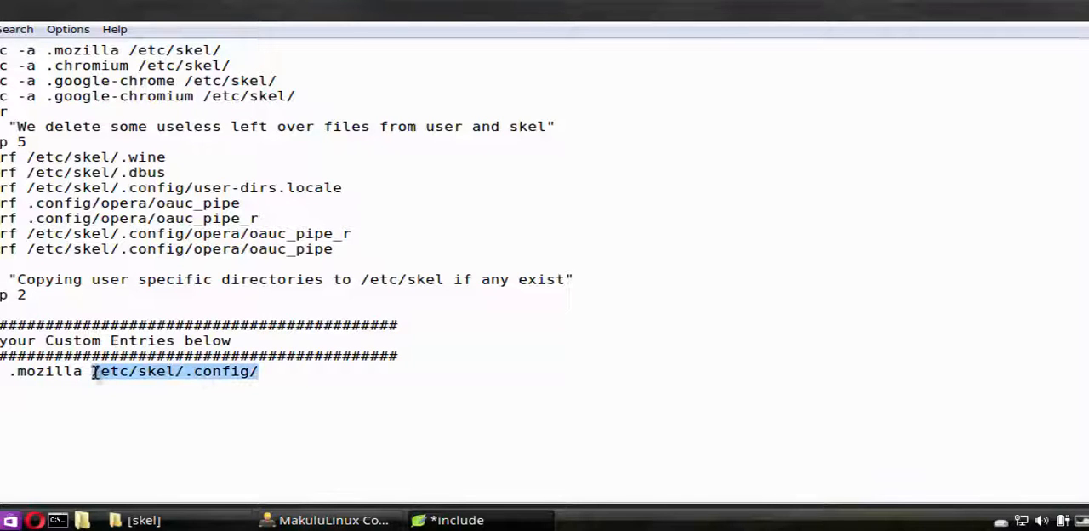
pyautogui.click(258, 372)
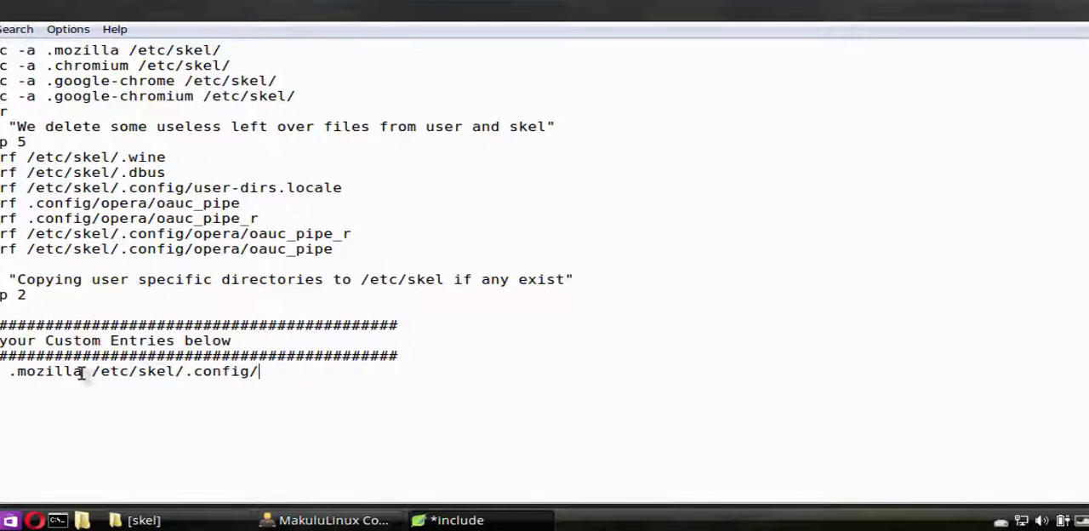
pyautogui.moveTo(82, 372); pyautogui.dragTo(11, 372)
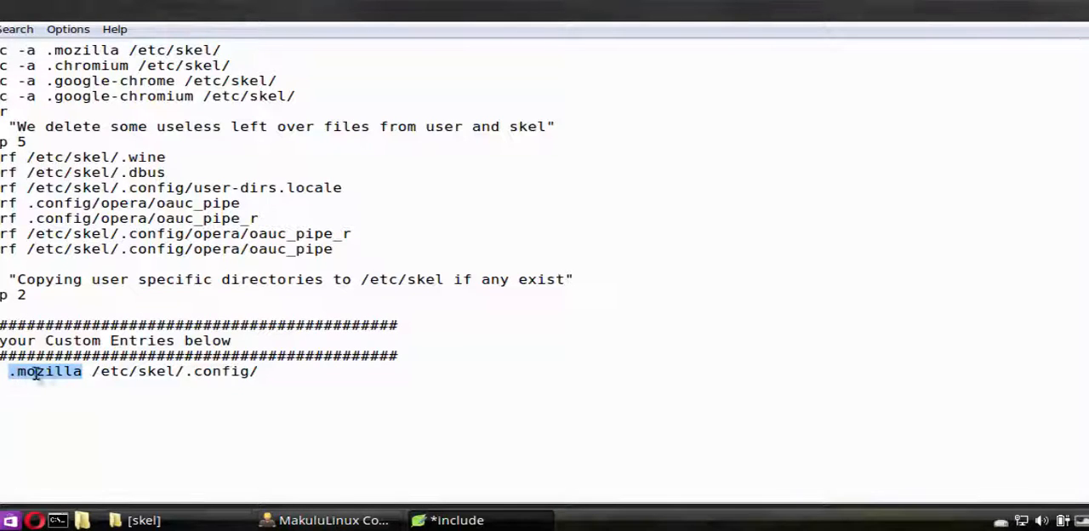
pyautogui.click(12, 372)
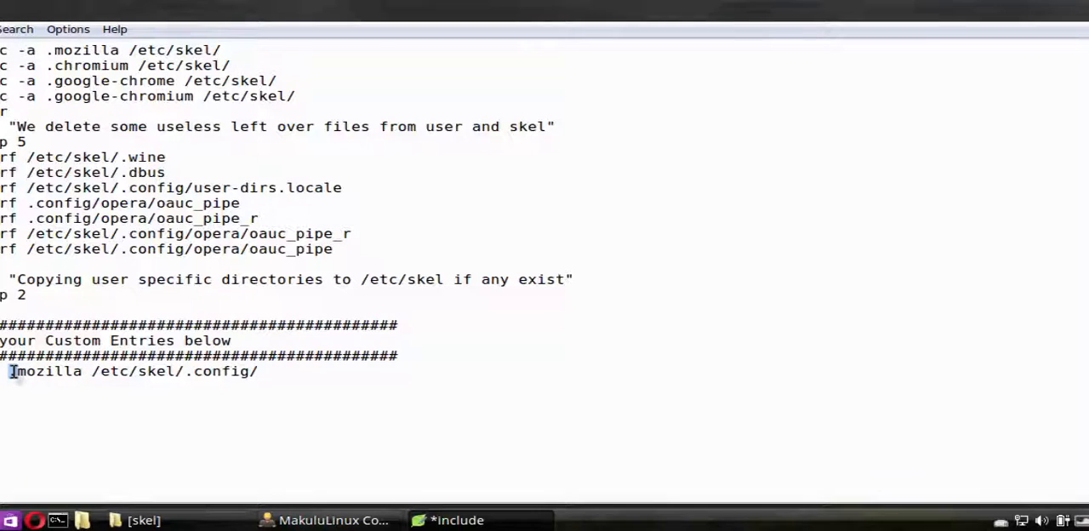
pyautogui.moveTo(13, 372); pyautogui.dragTo(85, 372)
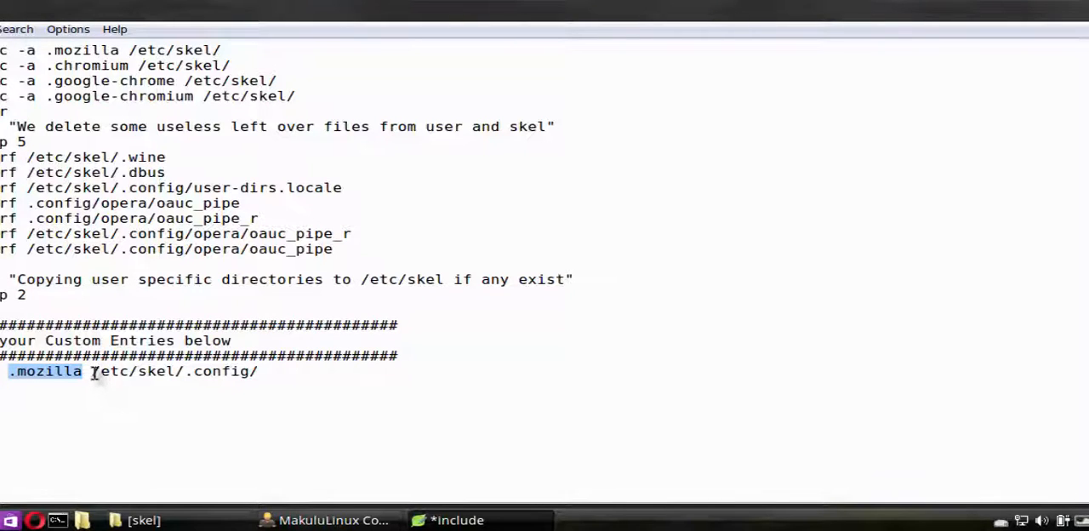
pyautogui.moveTo(92, 372); pyautogui.dragTo(257, 372)
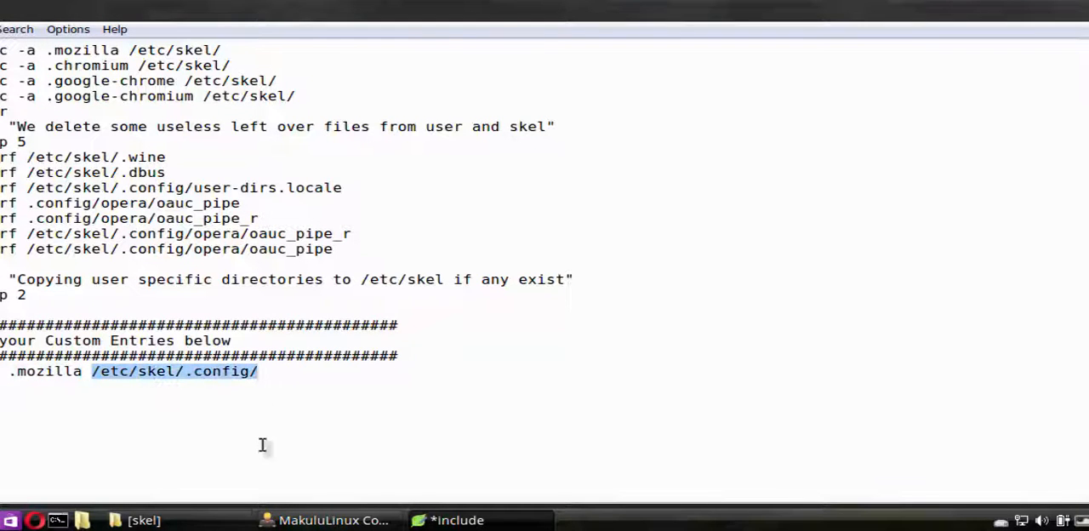
# Remove .config/ from the custom entry's destination path, and delete the whole .mozilla entry under the Custom Entries heading
pyautogui.click(188, 372)
pyautogui.keyDown('shift'); pyautogui.click(290, 374); pyautogui.keyUp('shift')
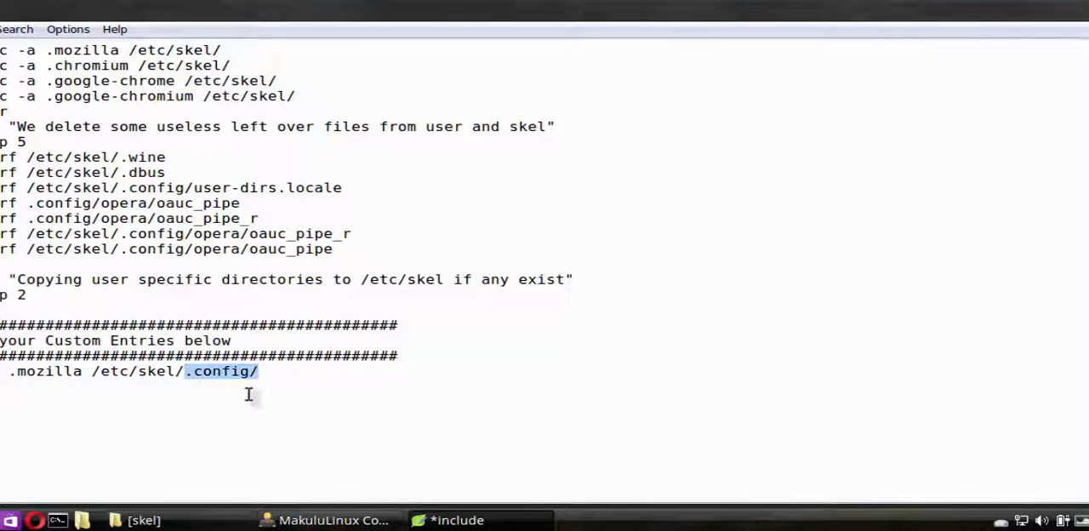
pyautogui.press('BackSpace')
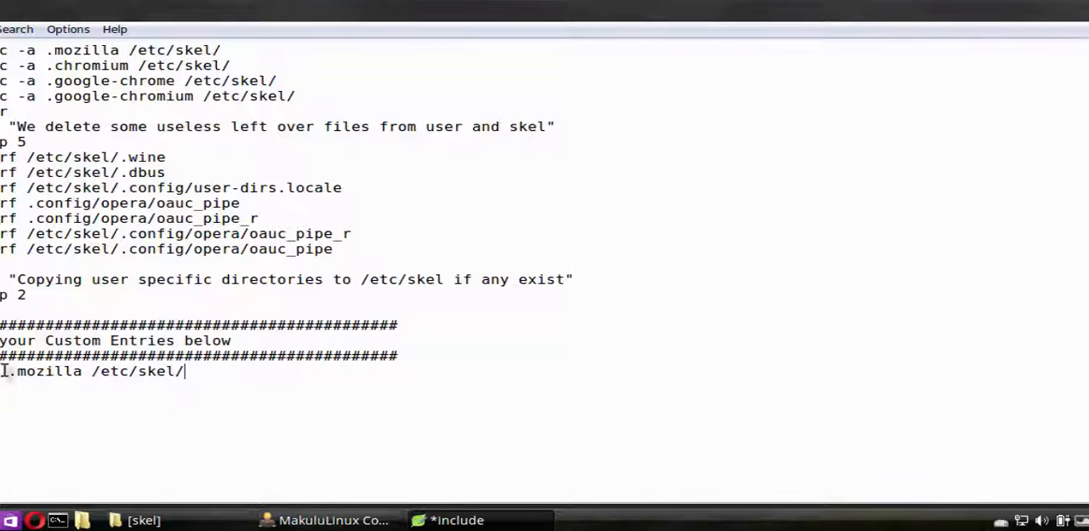
pyautogui.moveTo(204, 373); pyautogui.dragTo(7, 374)
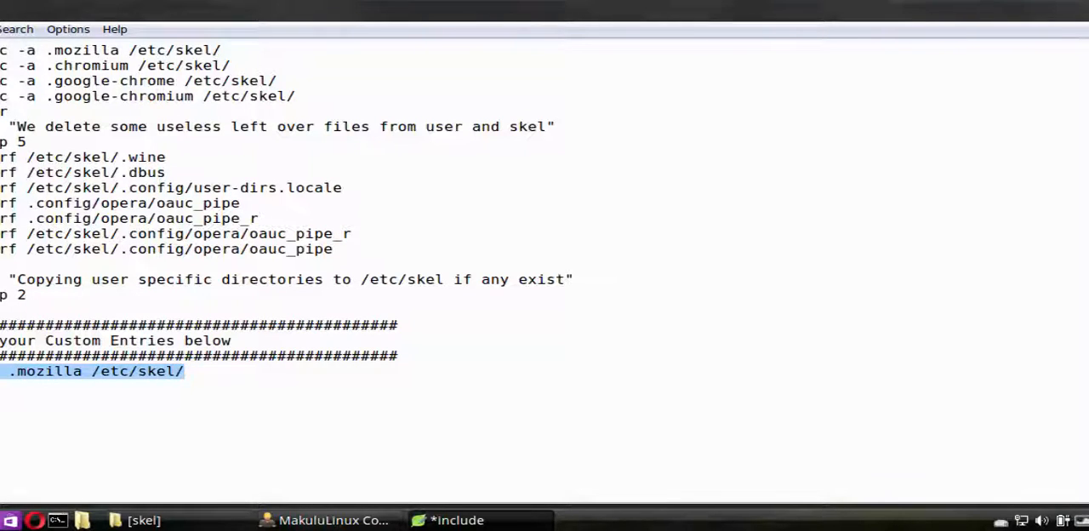
pyautogui.press('BackSpace')
pyautogui.press('BackSpace')
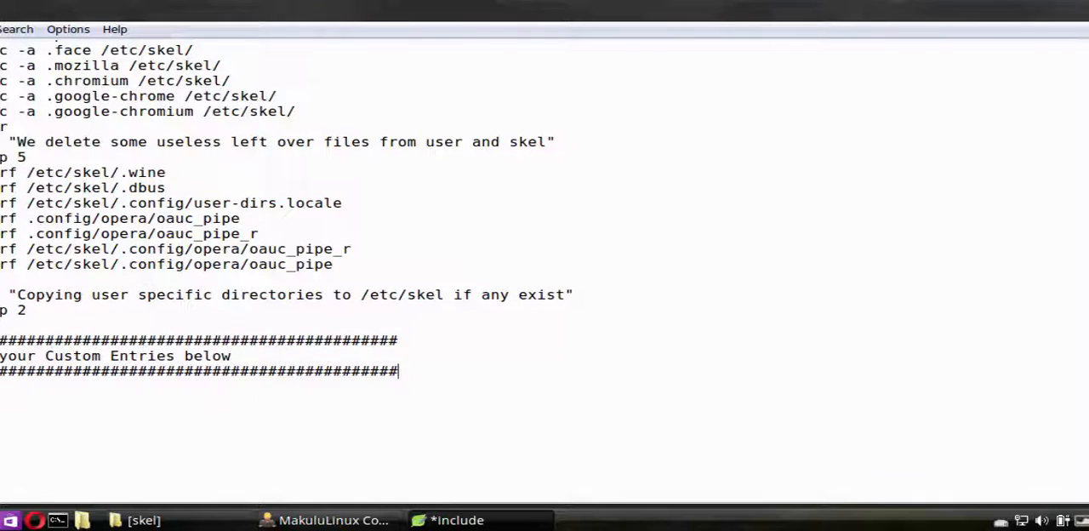
# Review the backup list's header notes and its .config, .local and remaining-directory sections
pyautogui.scroll(10, 422, 192)
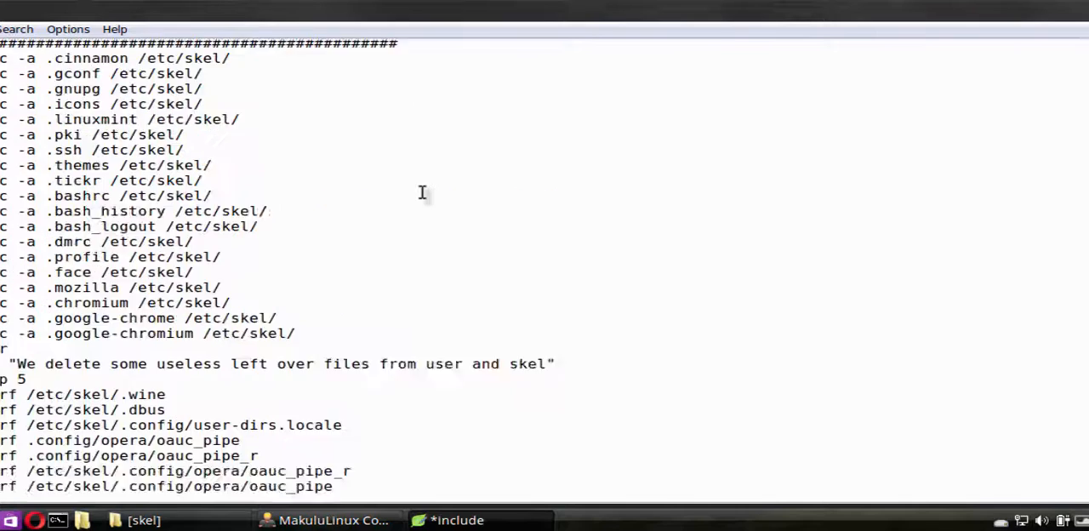
pyautogui.scroll(-10, 423, 192)
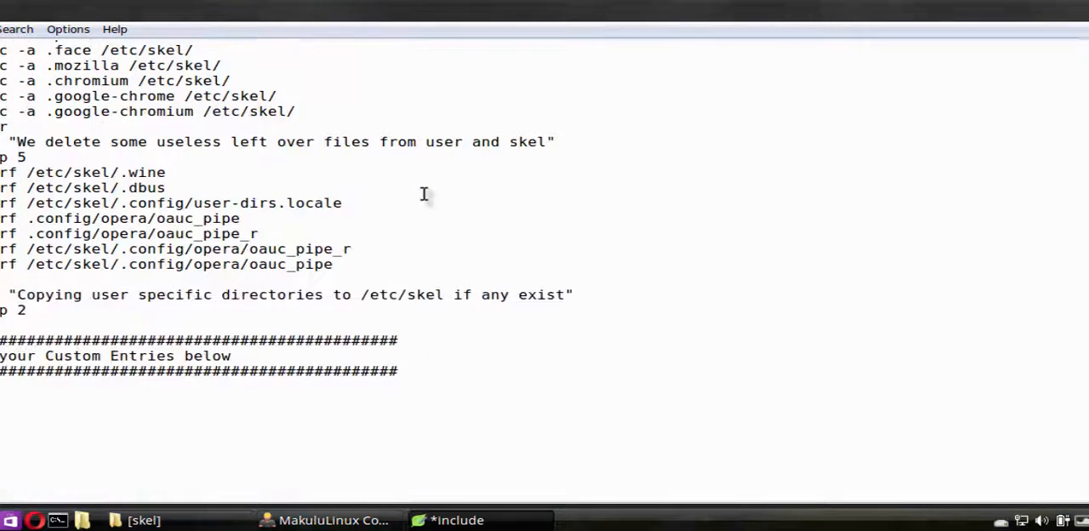
pyautogui.scroll(15, 389, 201)
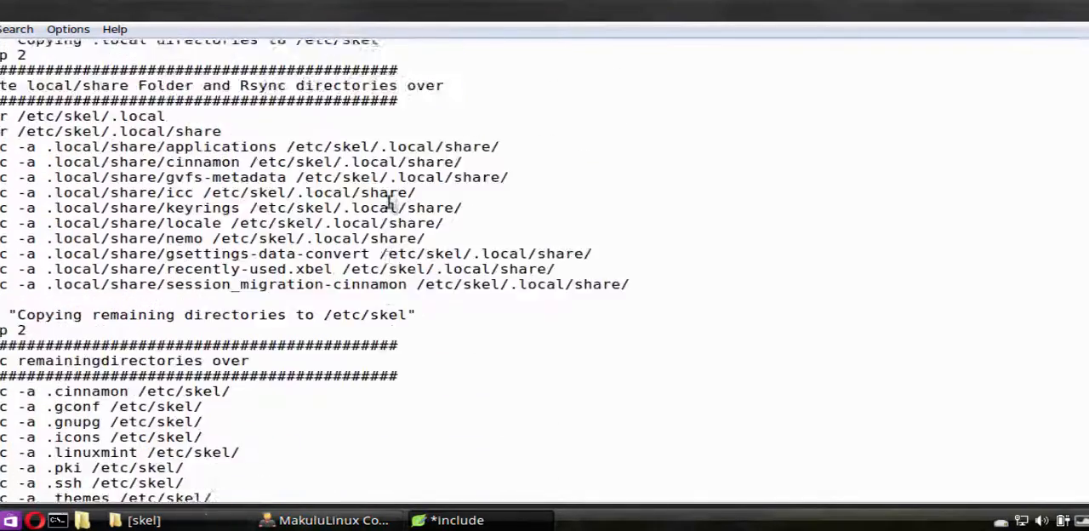
pyautogui.scroll(15, 389, 202)
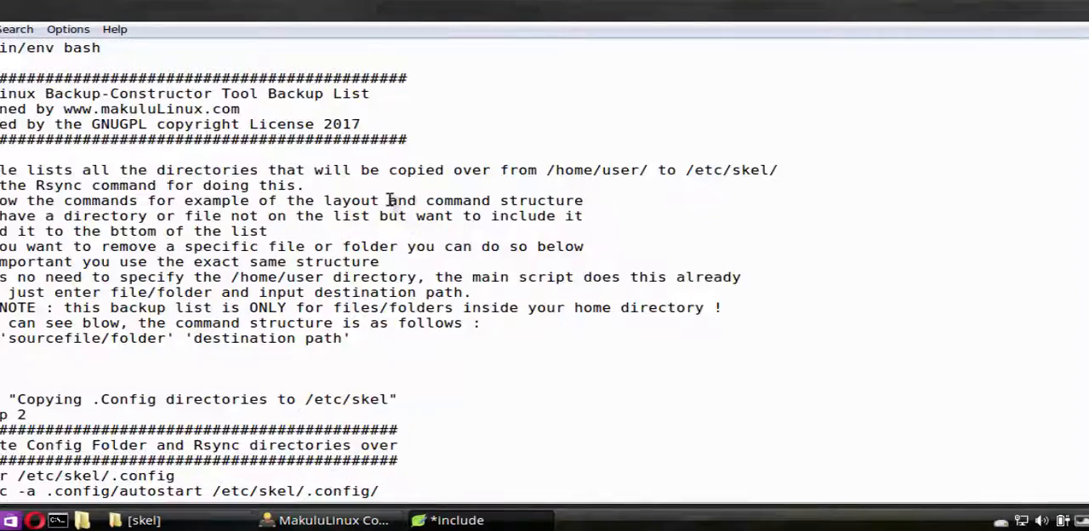
pyautogui.scroll(-7, 389, 202)
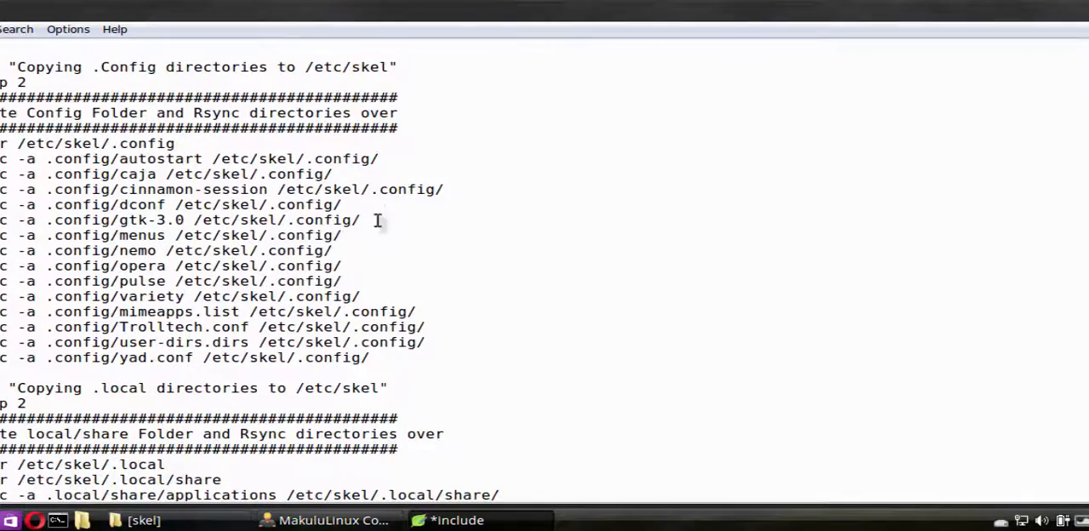
pyautogui.scroll(-10, 470, 311)
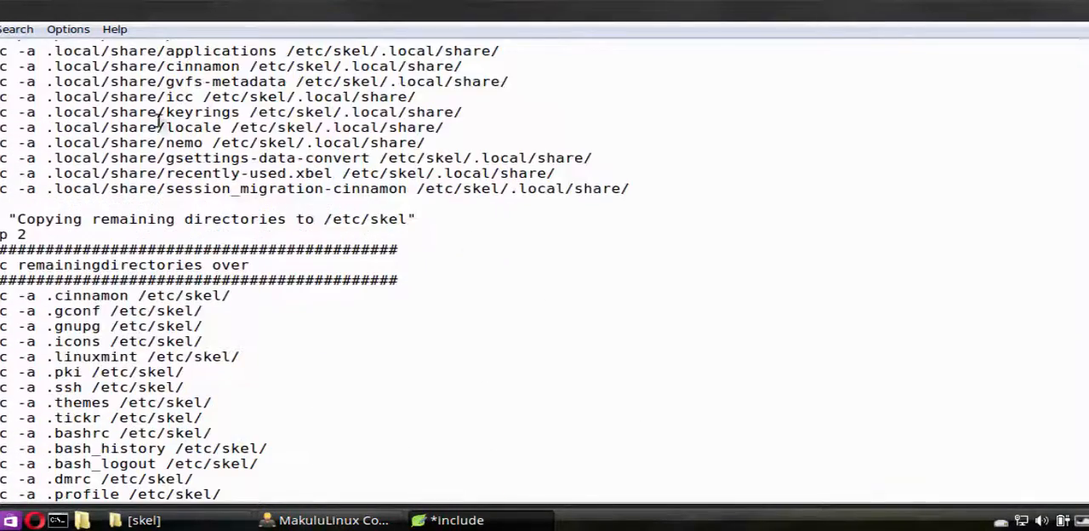
pyautogui.scroll(-11, 345, 380)
# Examine the .linuxmint rsync line as a model entry, and view the Custom Entries section at the end of the list
pyautogui.scroll(4, 347, 379)
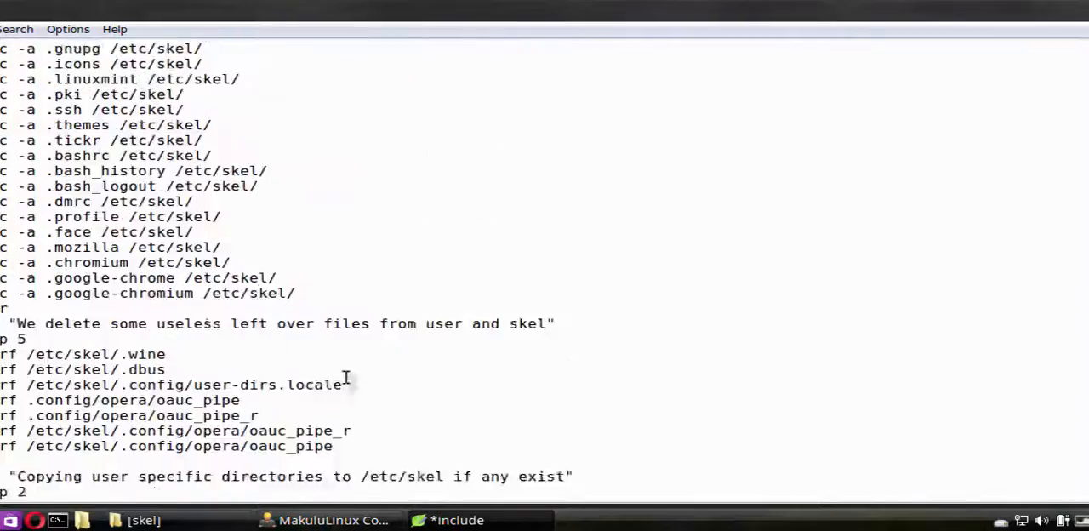
pyautogui.scroll(4, 346, 379)
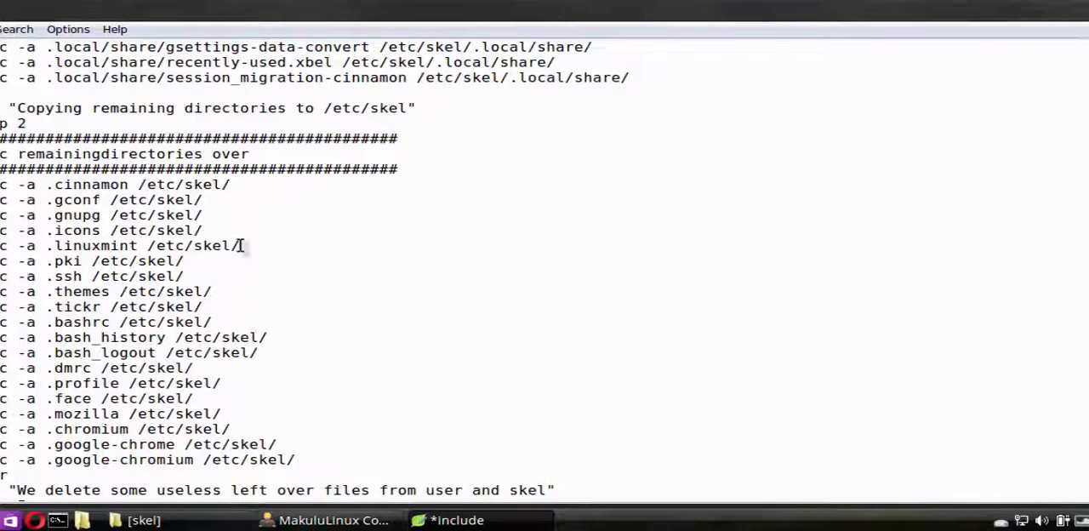
pyautogui.moveTo(241, 246); pyautogui.dragTo(2, 246)
pyautogui.scroll(2, 304, 213)
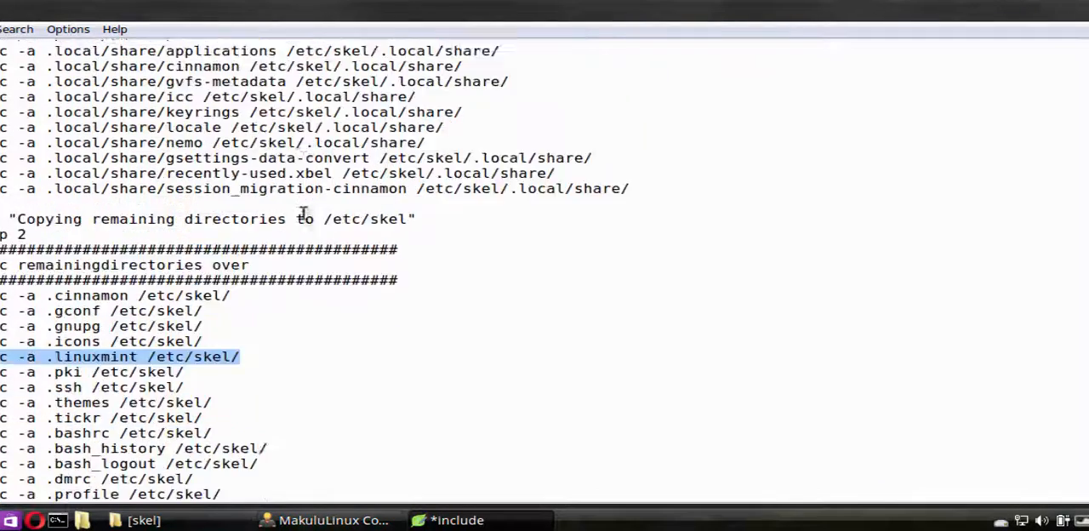
pyautogui.scroll(5, 303, 212)
pyautogui.scroll(-14, 302, 213)
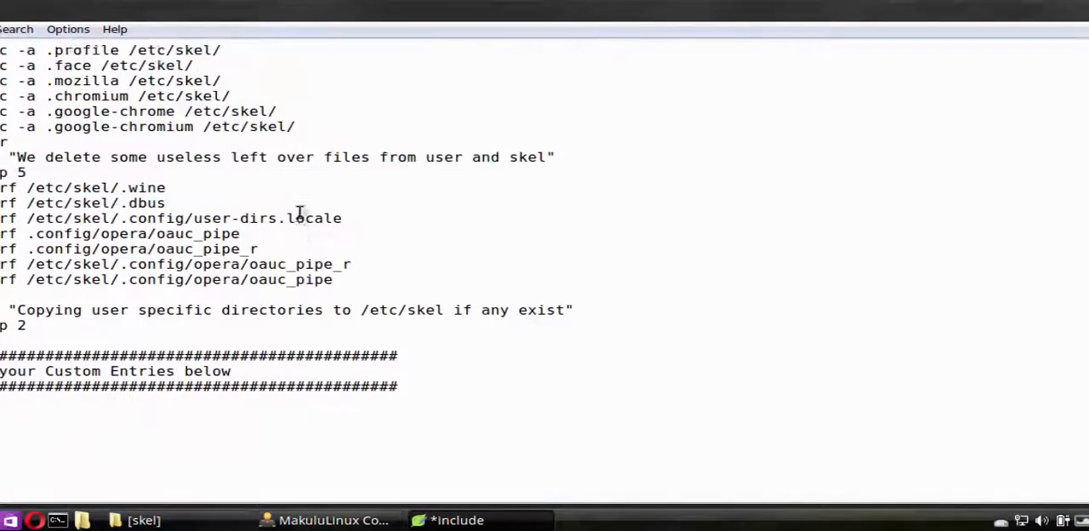
pyautogui.scroll(-1, 299, 213)
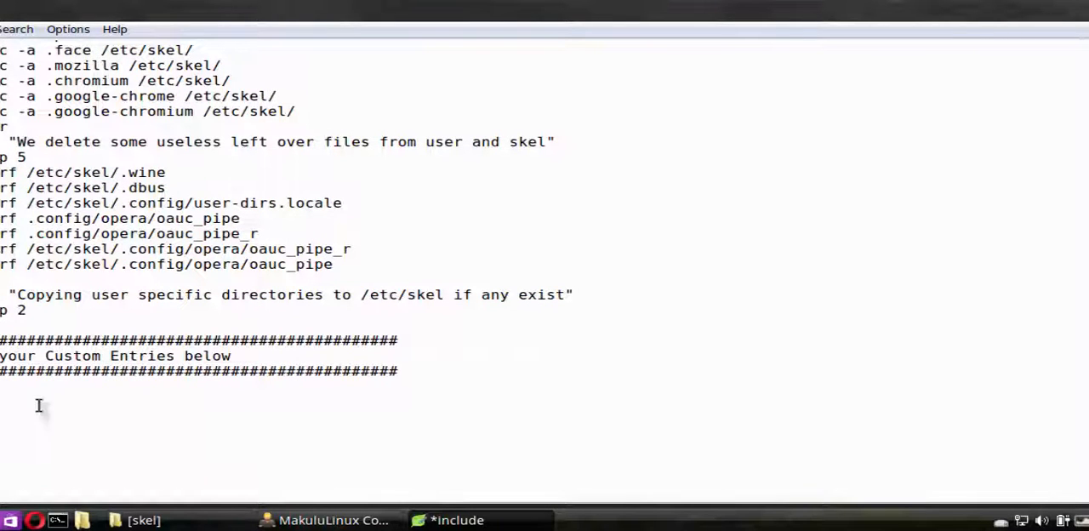
# Review the backup list back up to its header notes, and close the include file with its changes saved
pyautogui.scroll(4, 101, 155)
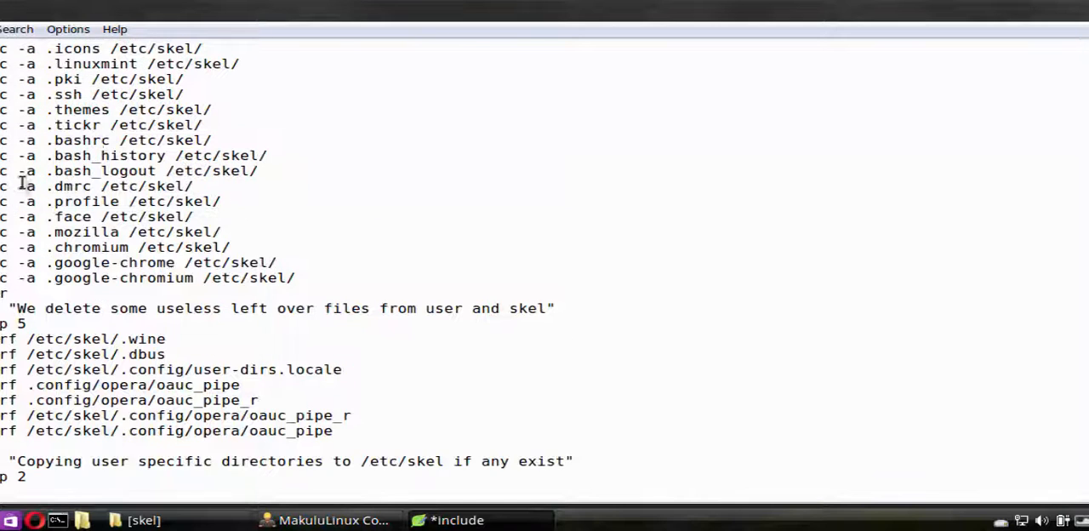
pyautogui.scroll(15, 404, 212)
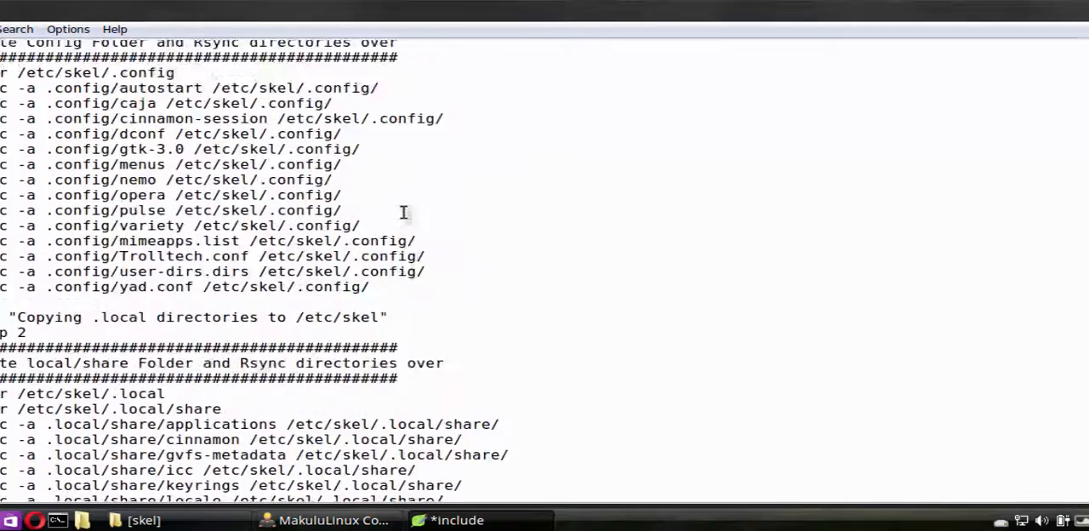
pyautogui.scroll(9, 404, 212)
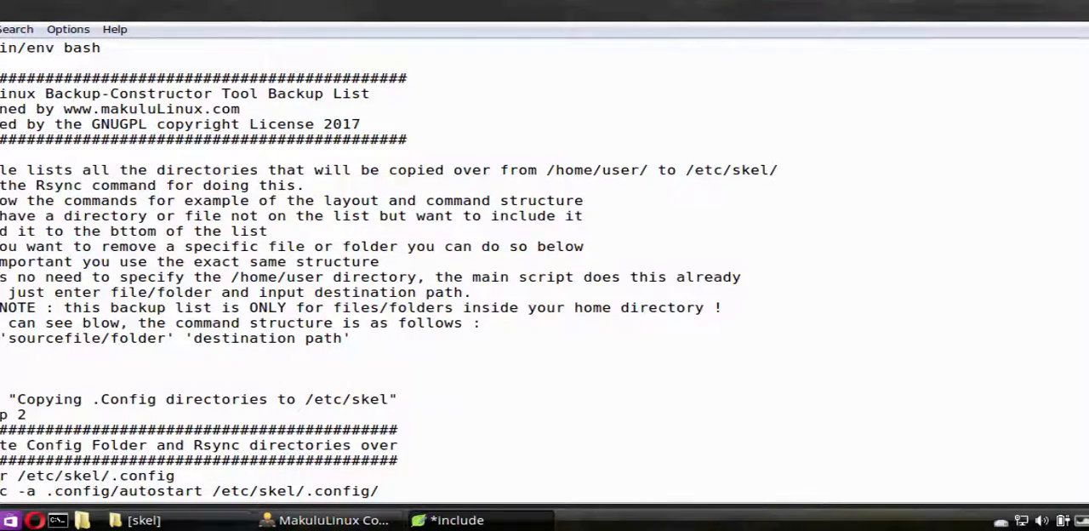
pyautogui.click(1082, 6)
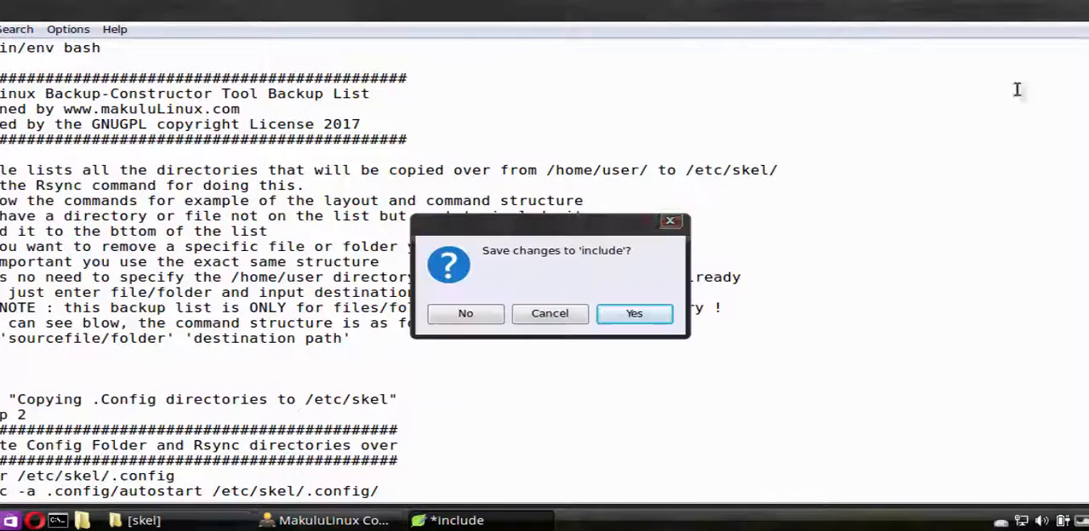
pyautogui.click(634, 314)
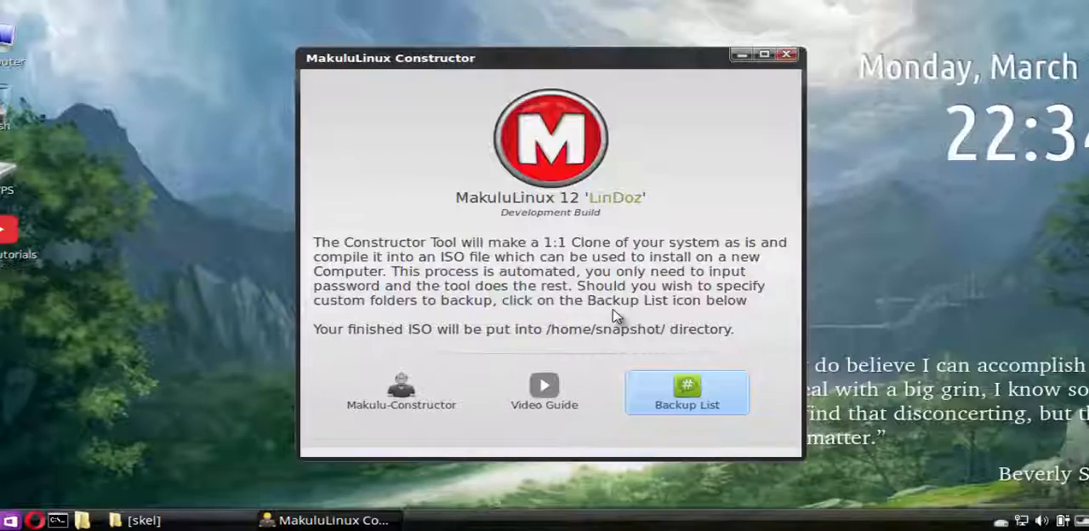
# Reopen the Constructor's backup list, entering the administrator password, and review its sections down to Custom Entries
pyautogui.click(681, 393)
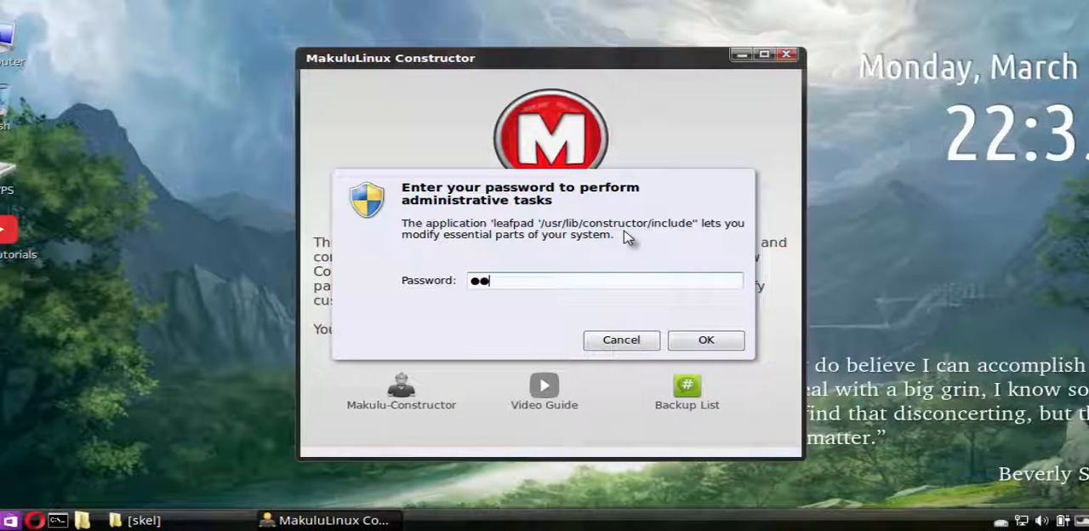
pyautogui.press('Return')
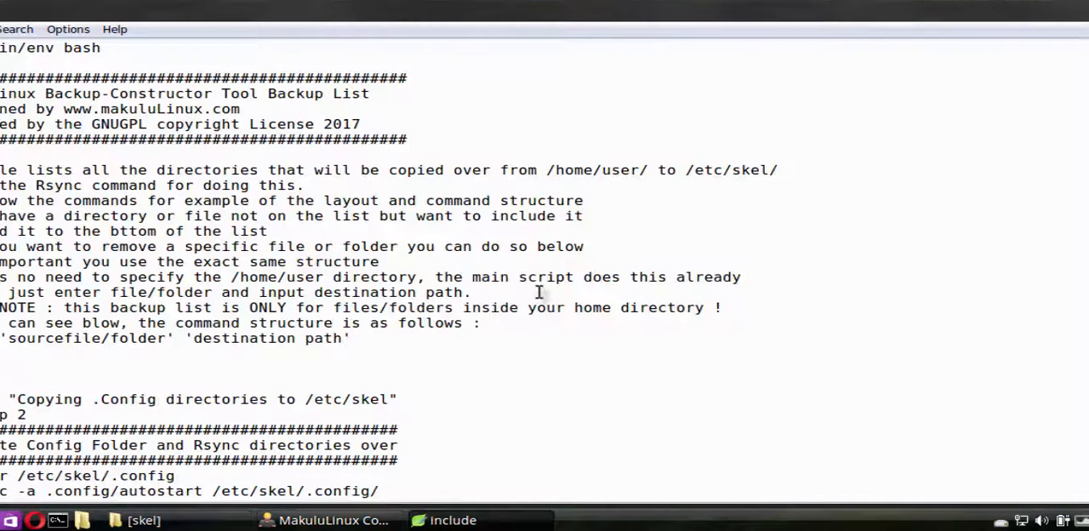
pyautogui.scroll(-6, 539, 292)
pyautogui.scroll(-1, 539, 292)
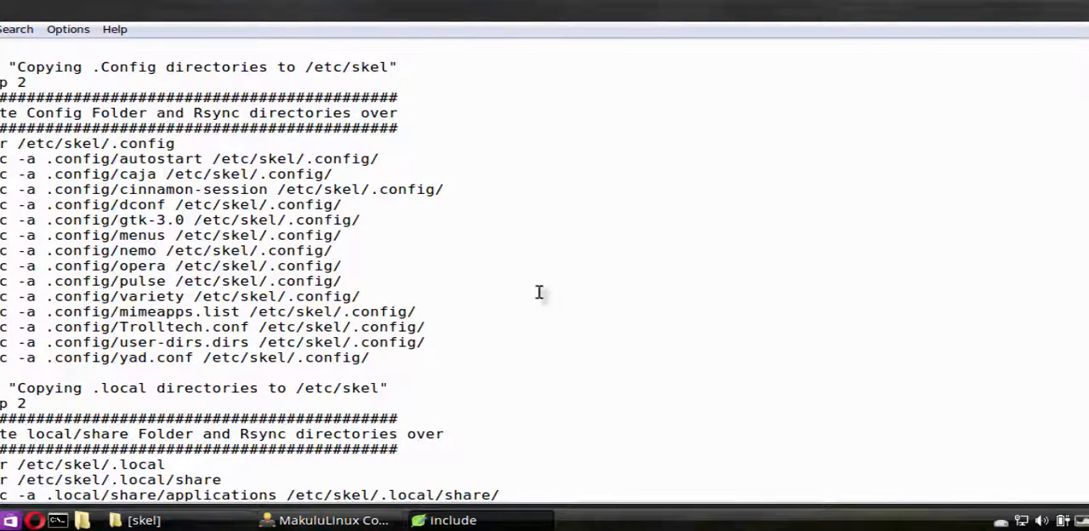
pyautogui.scroll(-7, 474, 307)
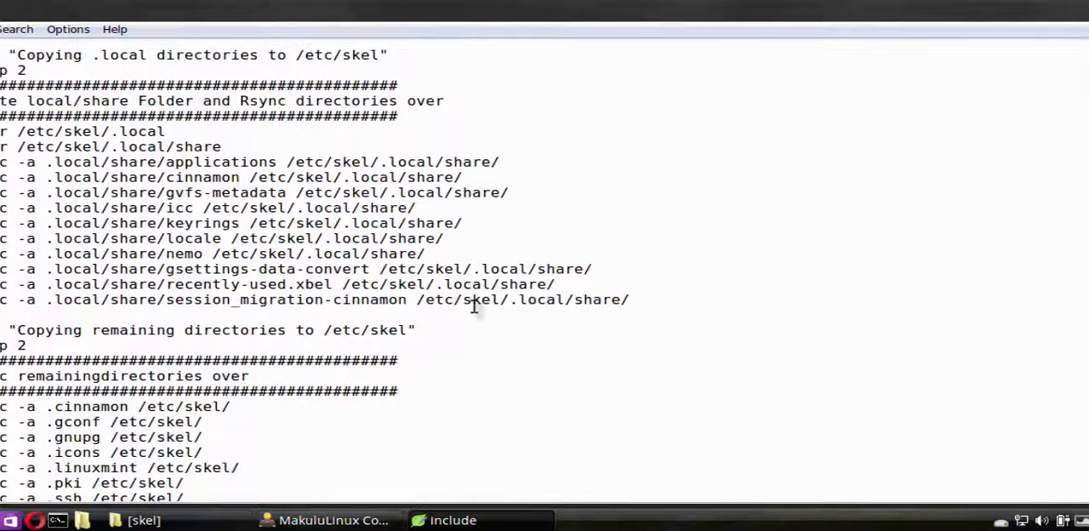
pyautogui.scroll(-5, 474, 307)
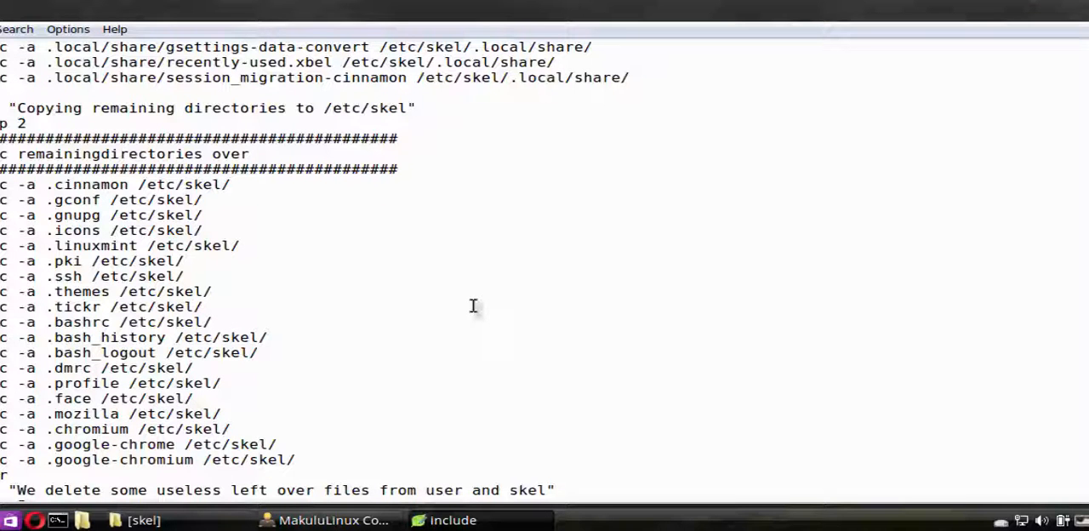
pyautogui.scroll(-5, 486, 311)
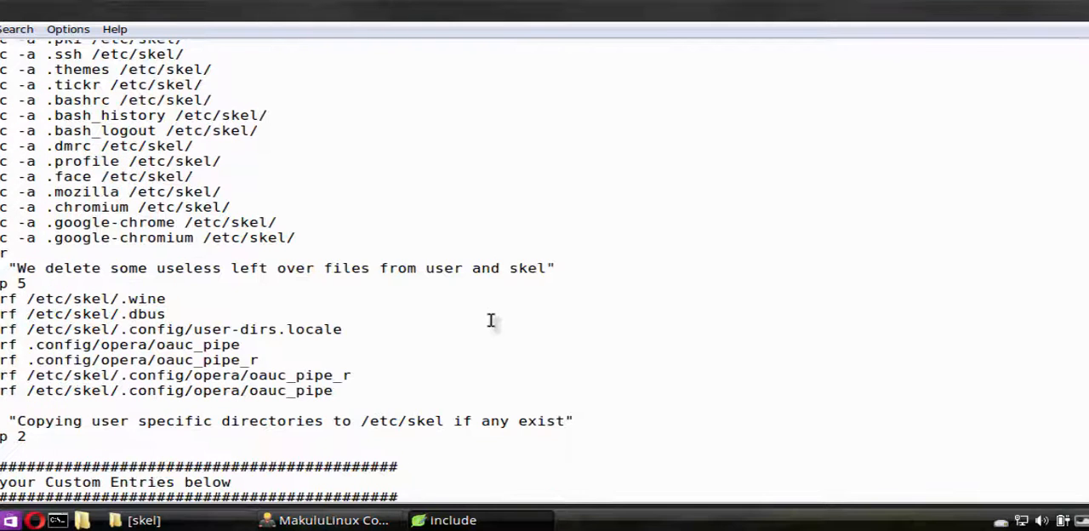
pyautogui.scroll(-3, 491, 320)
# Recheck the backup list's header notes and Custom Entries section, and close the list
pyautogui.scroll(6, 491, 320)
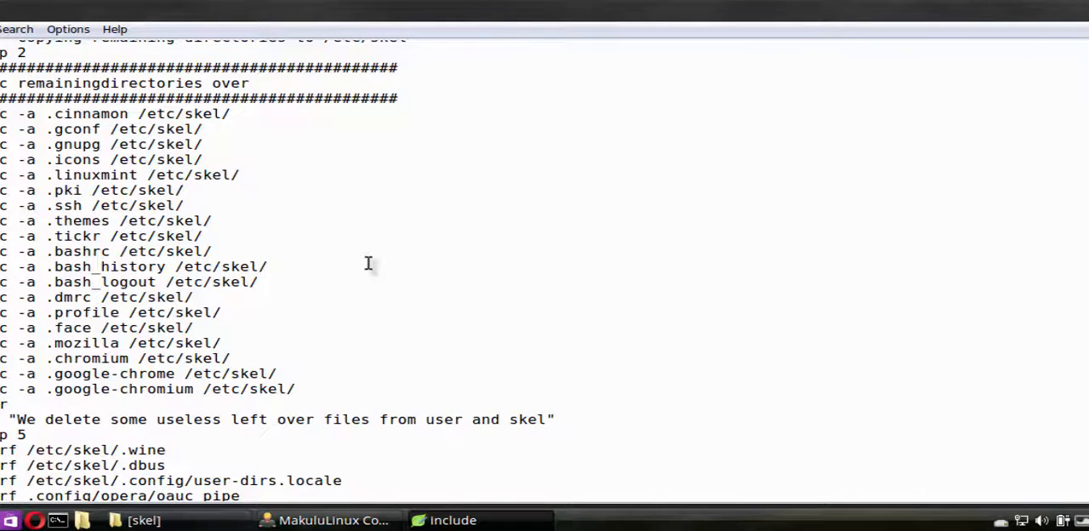
pyautogui.scroll(13, 368, 263)
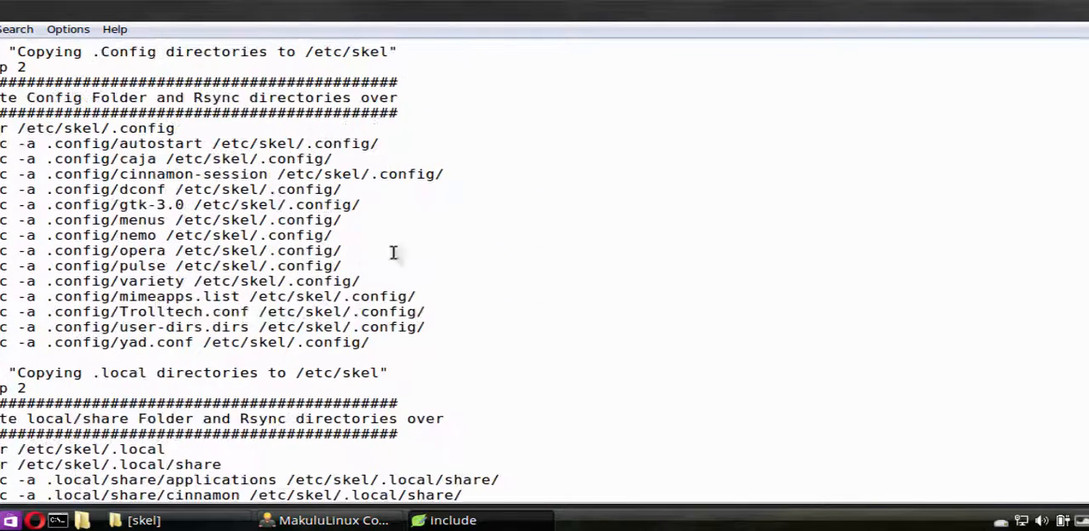
pyautogui.scroll(8, 482, 230)
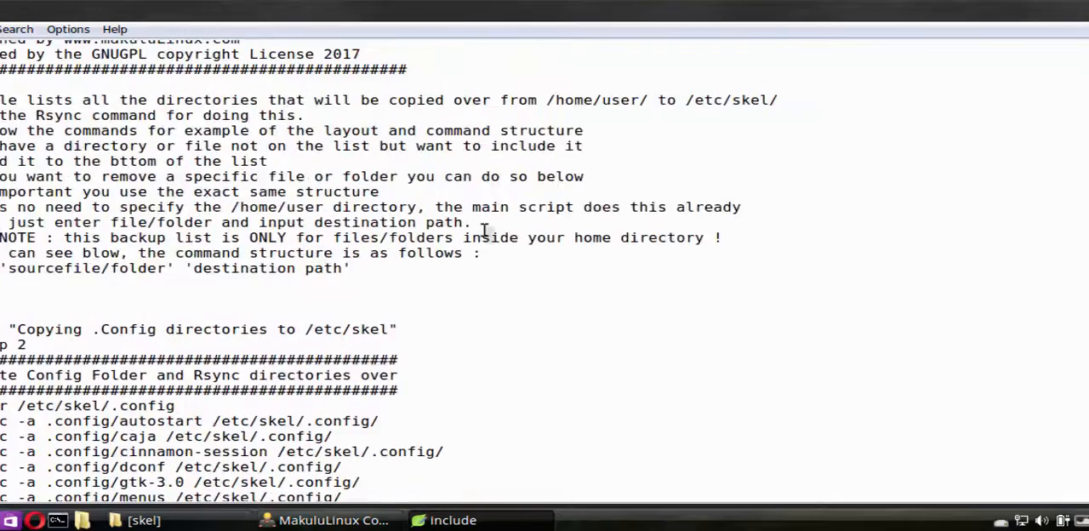
pyautogui.scroll(-6, 511, 264)
pyautogui.scroll(-20, 511, 264)
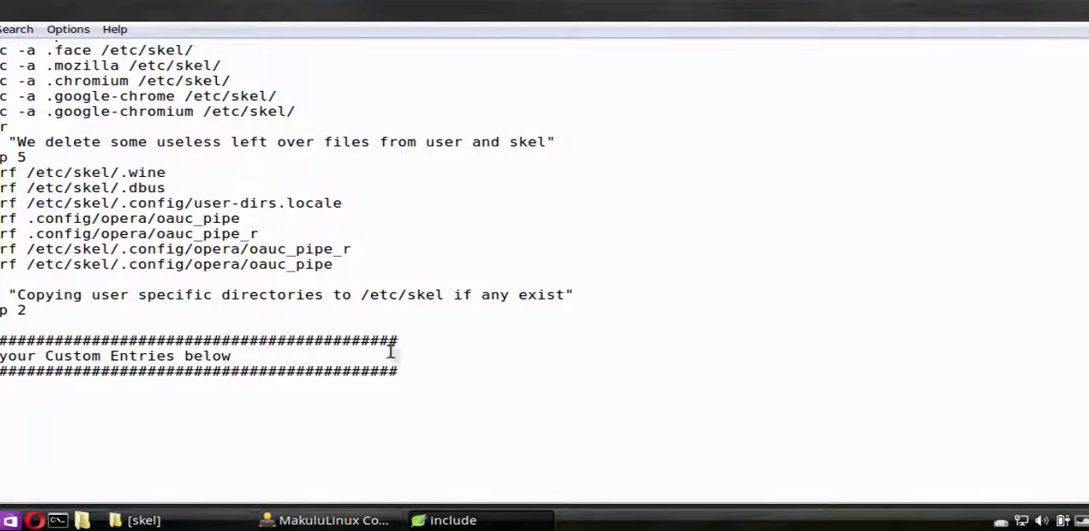
pyautogui.click(1085, 8)
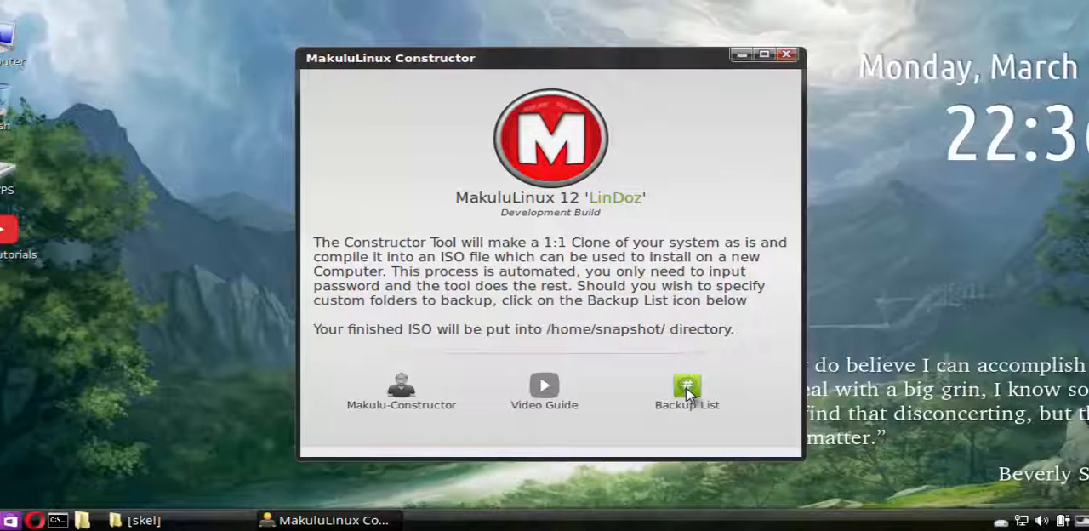
# Start the Makulu-Constructor build, move its terminal aside over the /etc/skel folder window, and enter the sudo password
pyautogui.click(402, 389)
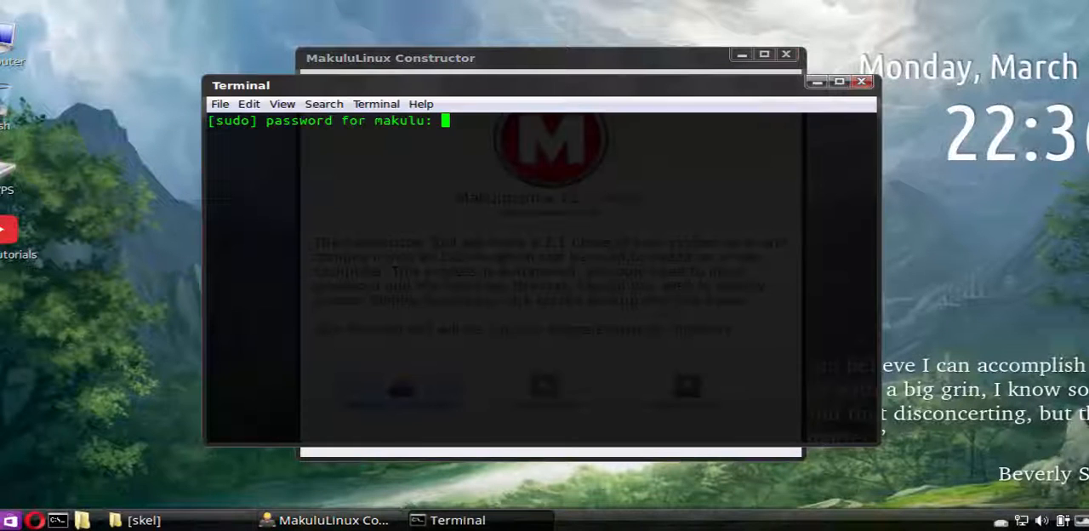
pyautogui.click(204, 518)
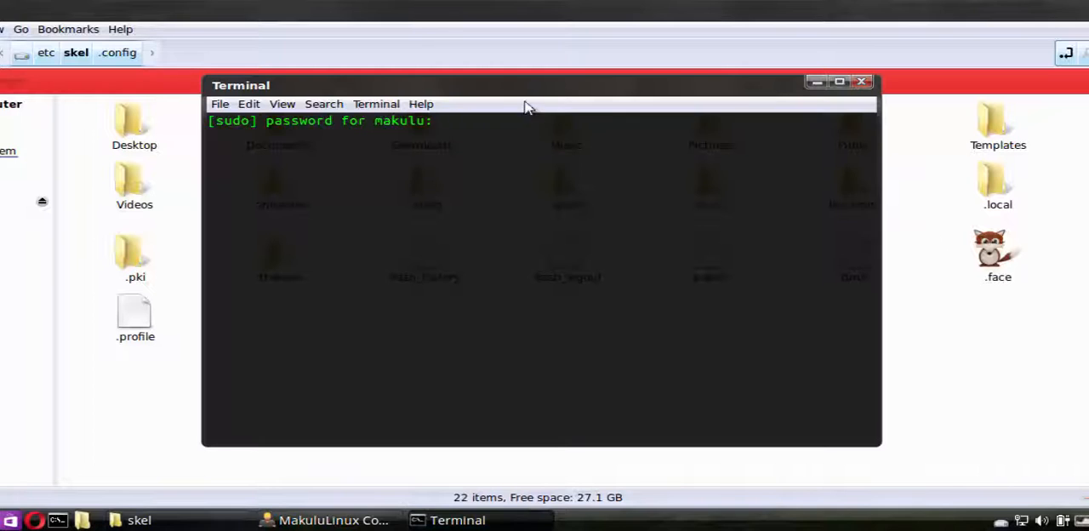
pyautogui.moveTo(521, 94); pyautogui.dragTo(788, 132)
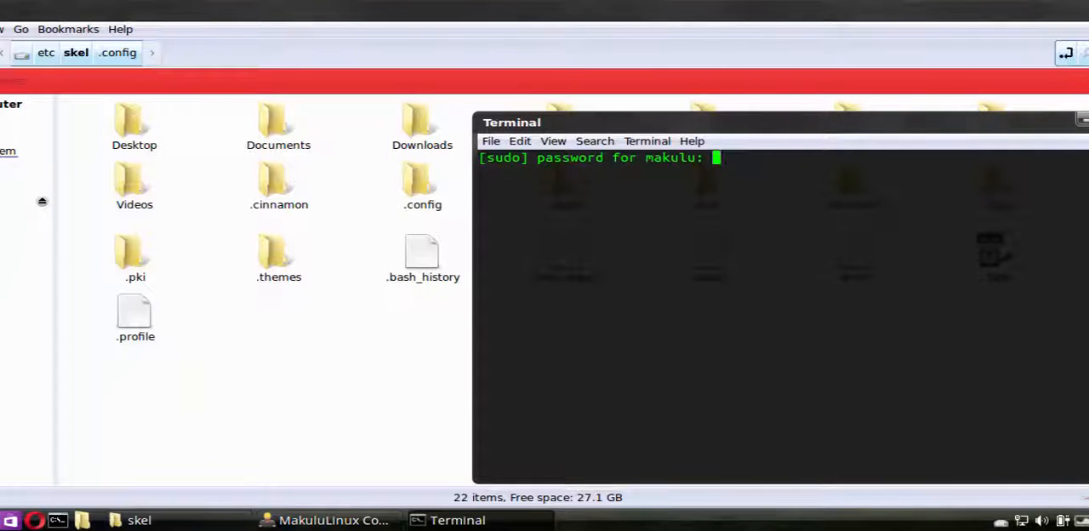
pyautogui.press('Return')
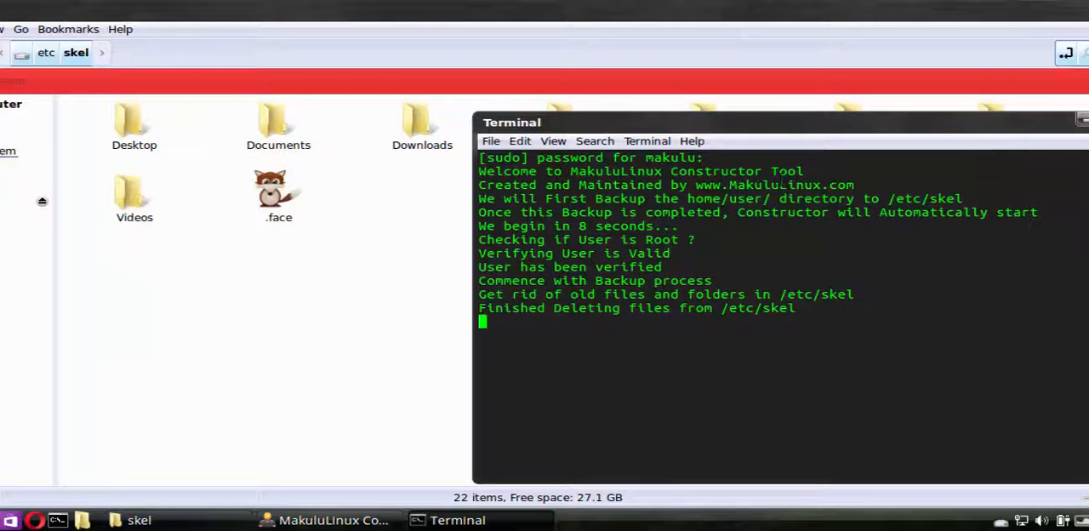
# Compare the /etc/skel contents with the terminal's backup progress, examine the line about copying user-specific directories, and close both windows
pyautogui.click(369, 271)
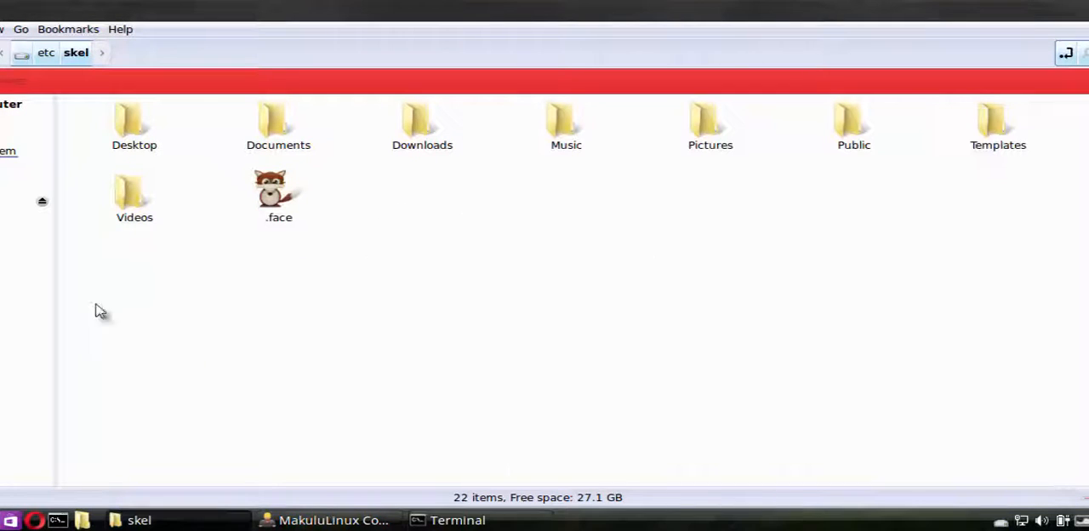
pyautogui.click(436, 520)
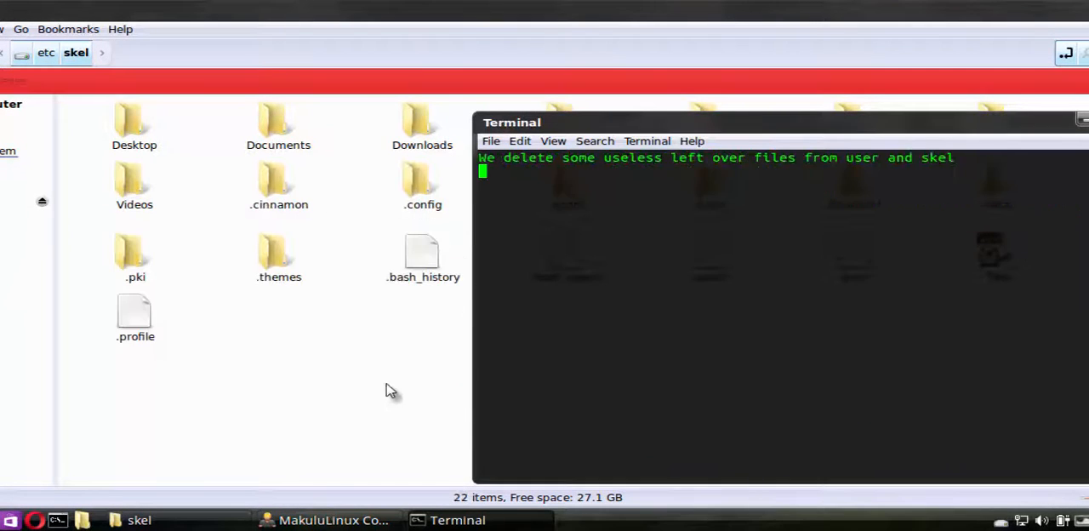
pyautogui.click(260, 293)
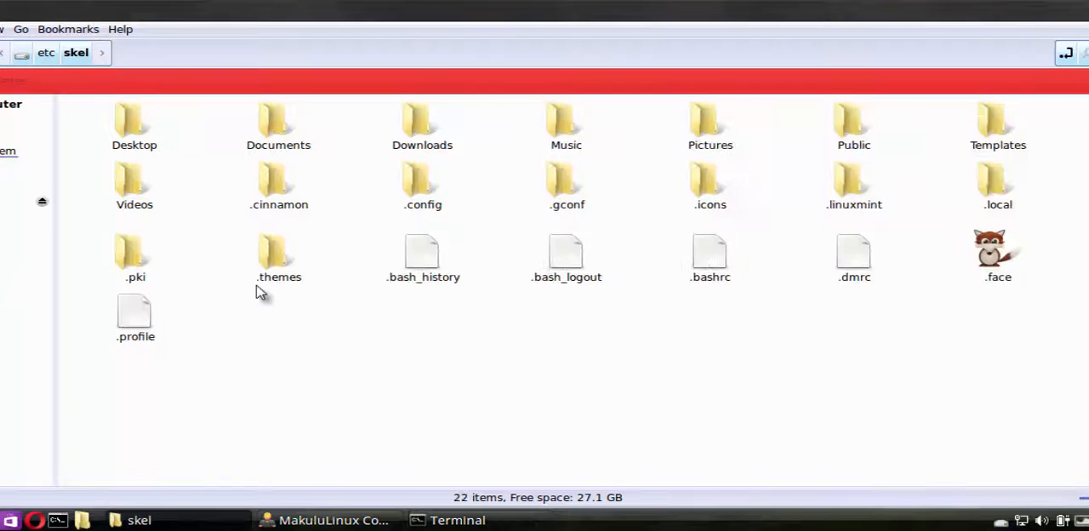
pyautogui.click(451, 520)
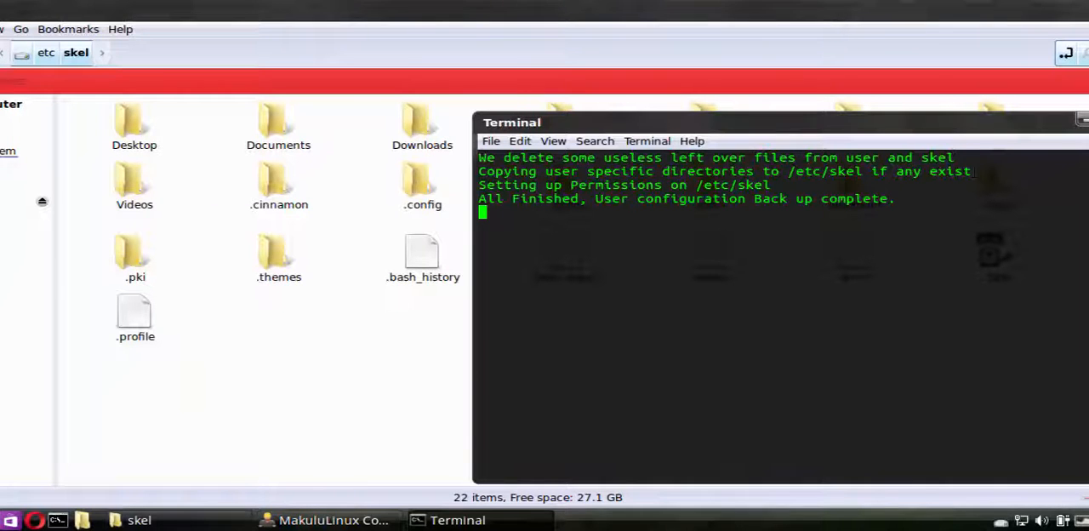
pyautogui.moveTo(971, 171); pyautogui.dragTo(479, 171)
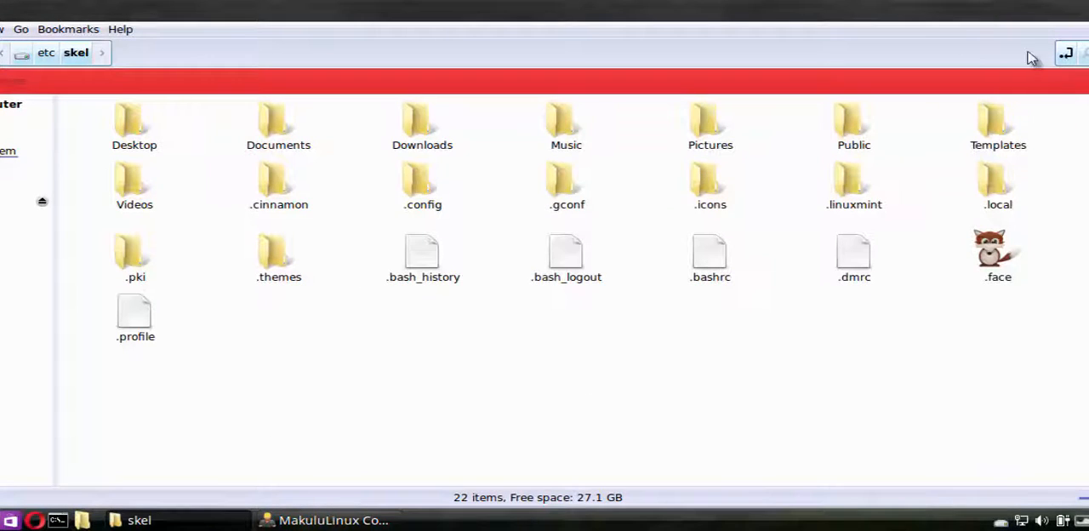
pyautogui.click(1088, 5)
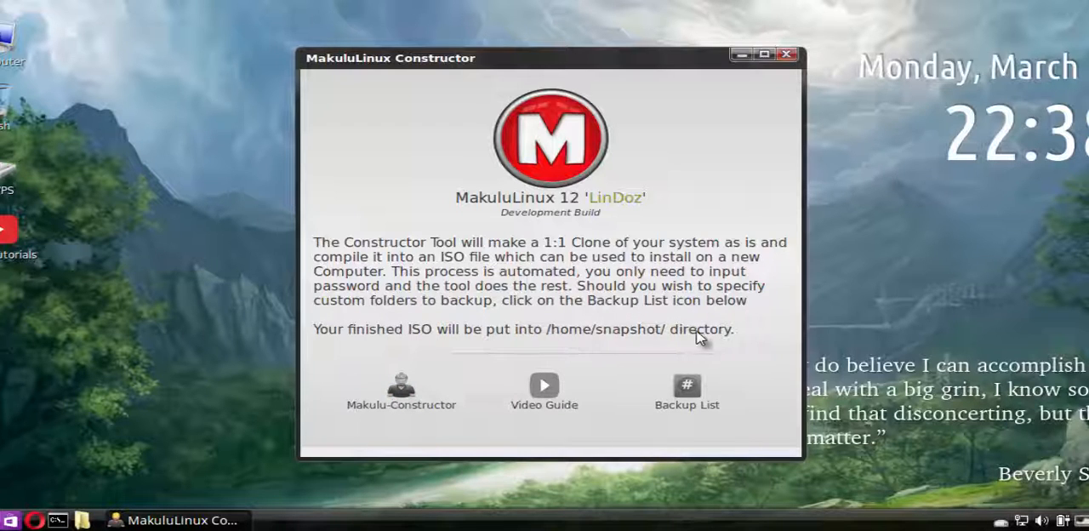
# Open constructor.log from the /var/log folder in the text editor to read it, and close the log and folder windows
pyautogui.click(82, 520)
pyautogui.click(11, 141)
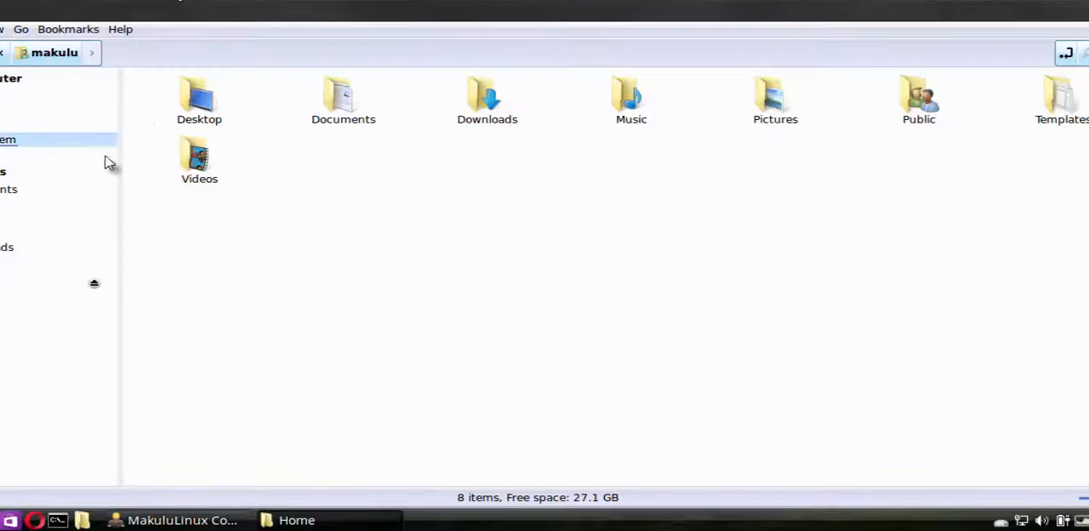
pyautogui.doubleClick(913, 220)
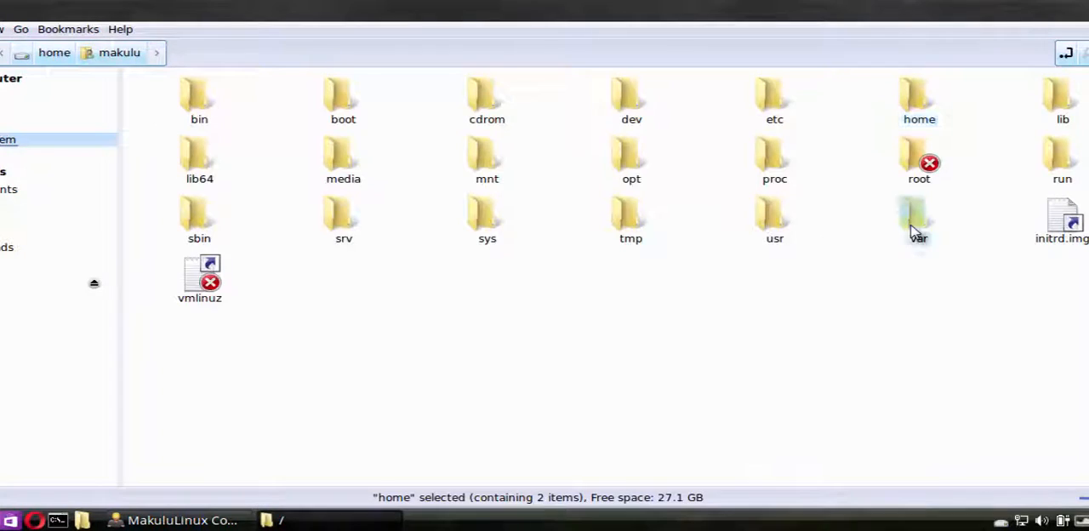
pyautogui.doubleClick(923, 106)
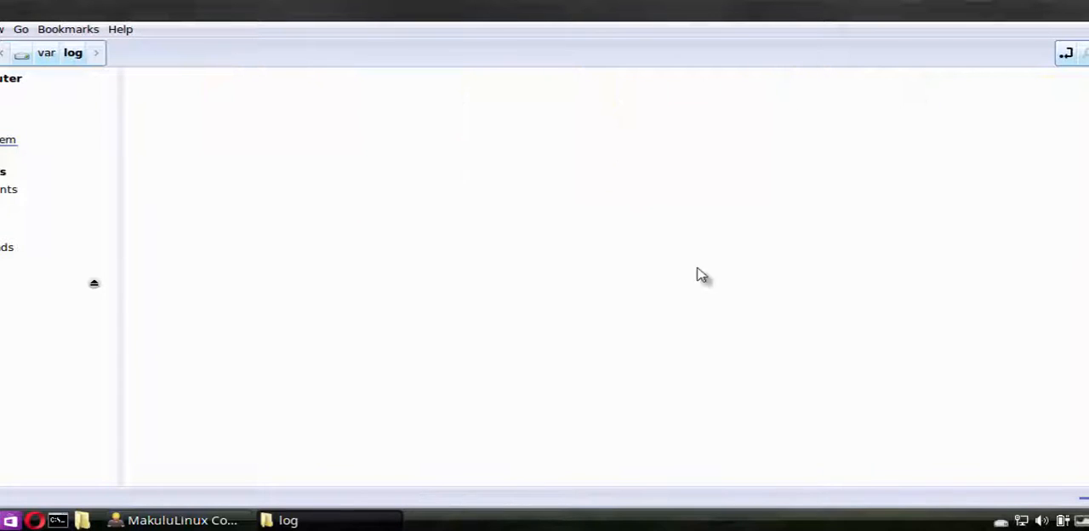
pyautogui.click(1055, 226)
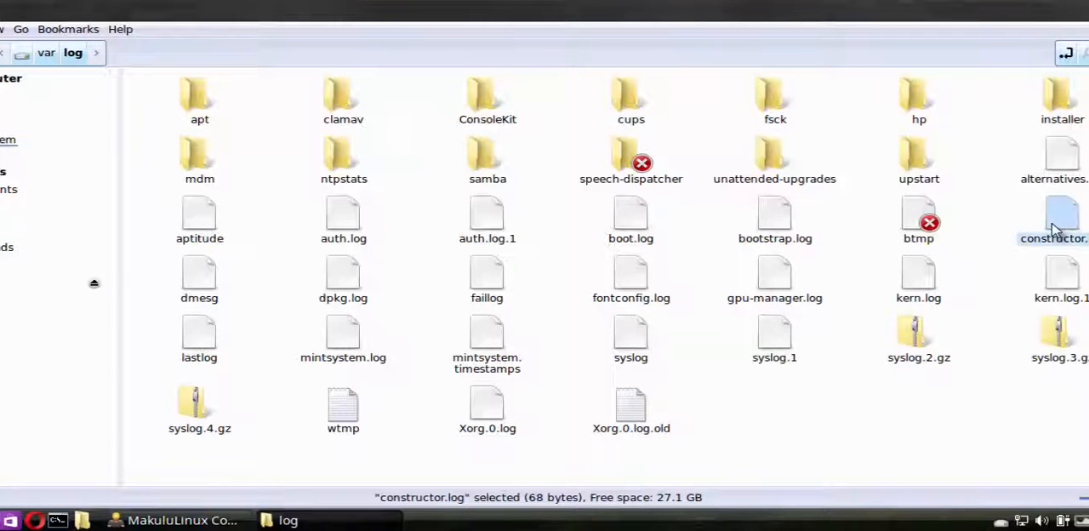
pyautogui.rightClick(1055, 226)
pyautogui.click(944, 128)
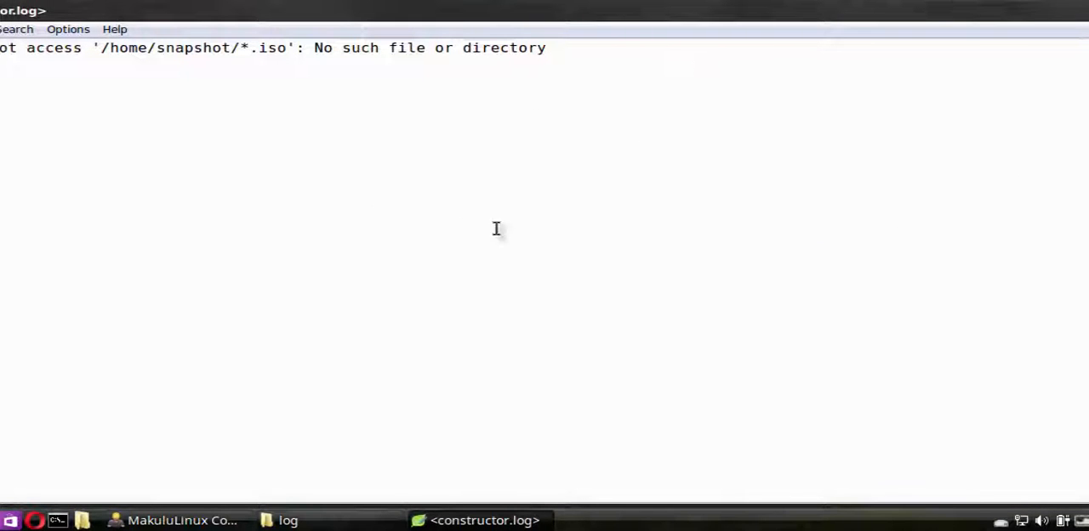
pyautogui.click(1088, 10)
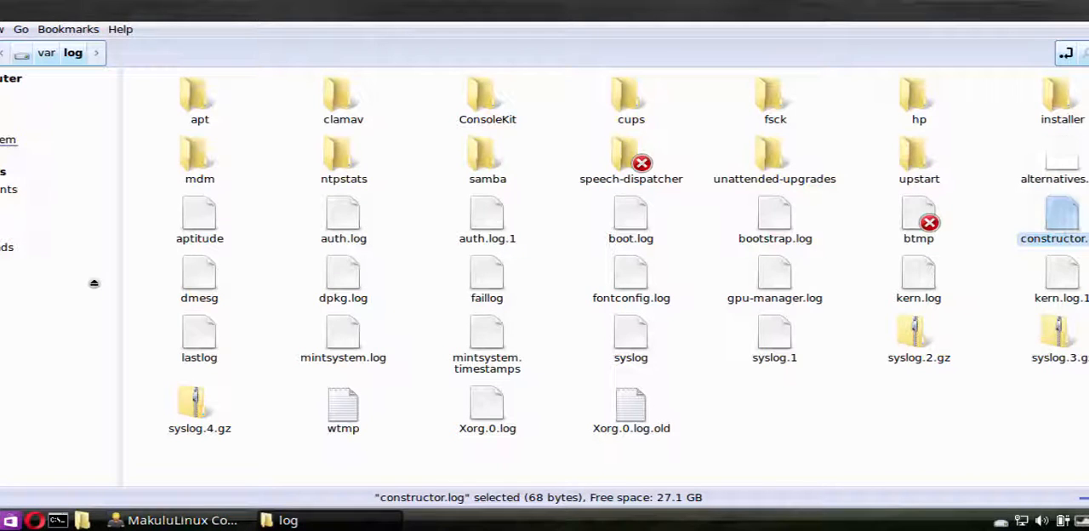
pyautogui.click(1088, 11)
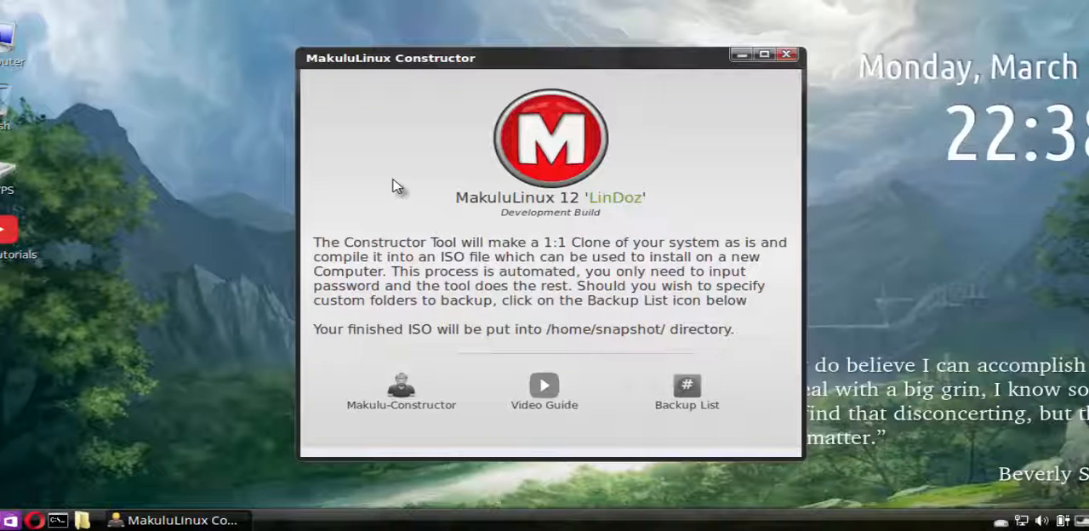